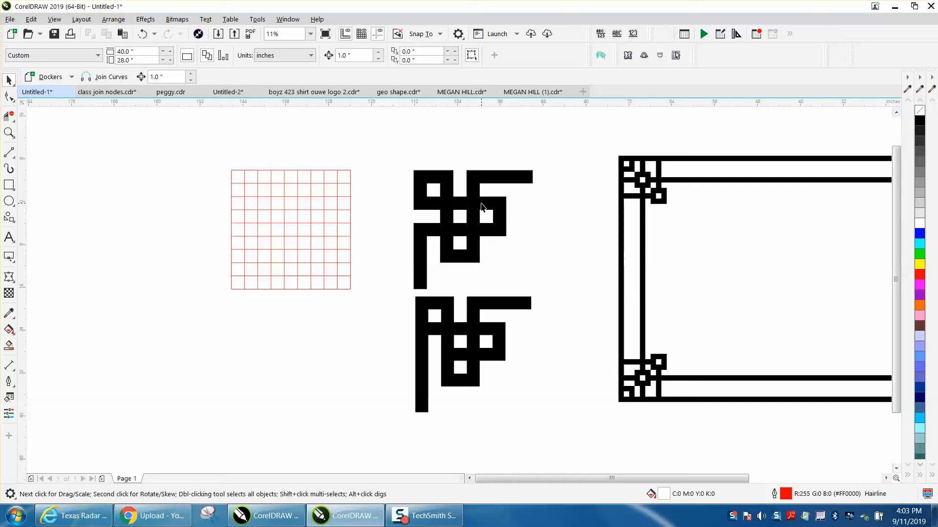
Step: Examine the bordered frame's corners and the finished corner ornaments beside the red grid
{"action": "scroll", "coordinate": [640, 180], "scroll_direction": "down", "scroll_amount": 2}
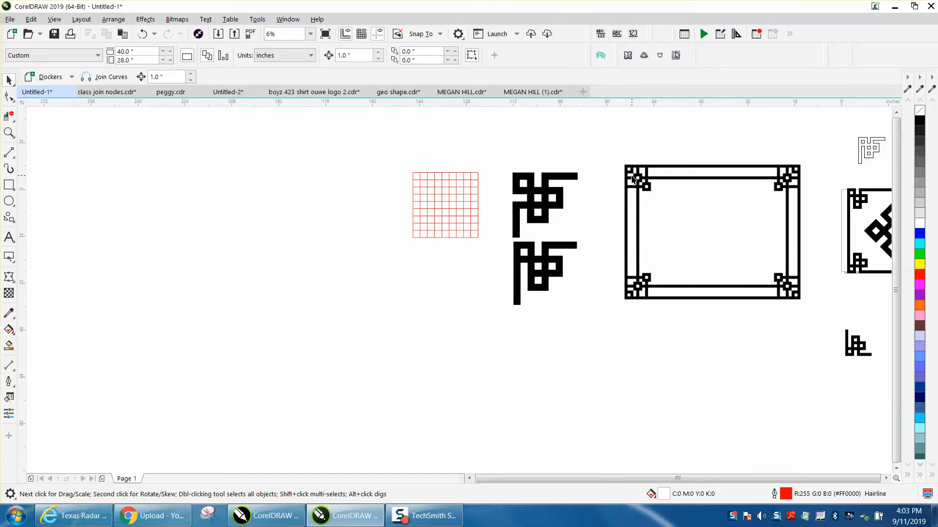
{"action": "left_click", "coordinate": [9, 132]}
{"action": "left_click_drag", "start_coordinate": [613, 159], "coordinate": [828, 212]}
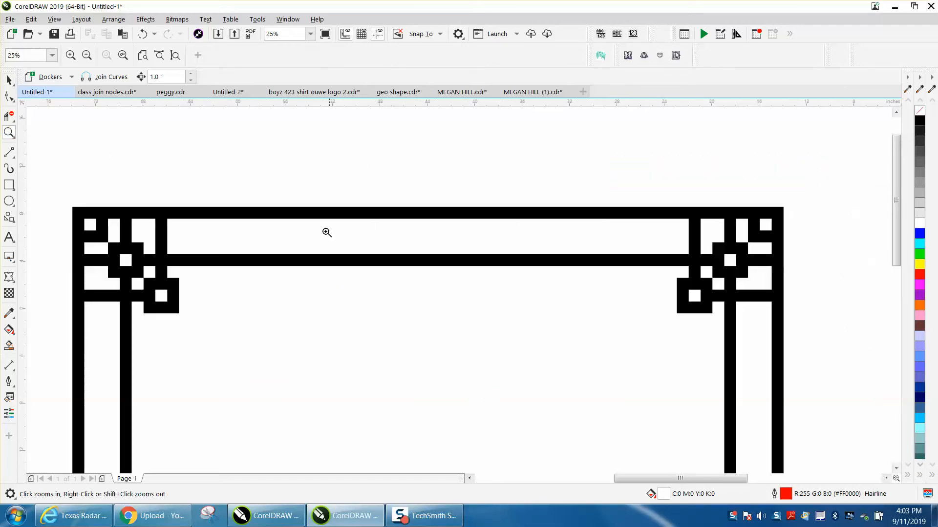
{"action": "right_click", "coordinate": [217, 207]}
{"action": "right_click", "coordinate": [545, 220]}
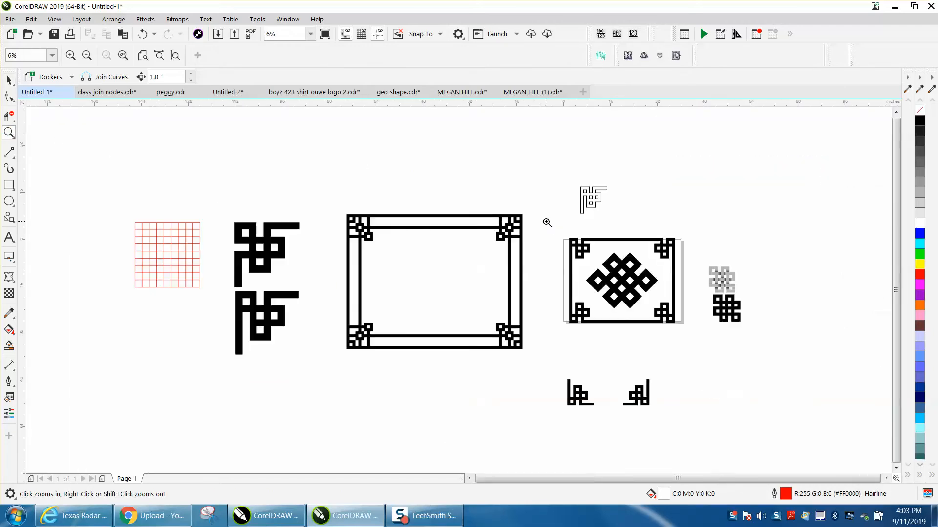
{"action": "left_click_drag", "start_coordinate": [222, 216], "coordinate": [348, 296]}
{"action": "right_click", "coordinate": [348, 297]}
{"action": "right_click", "coordinate": [347, 296]}
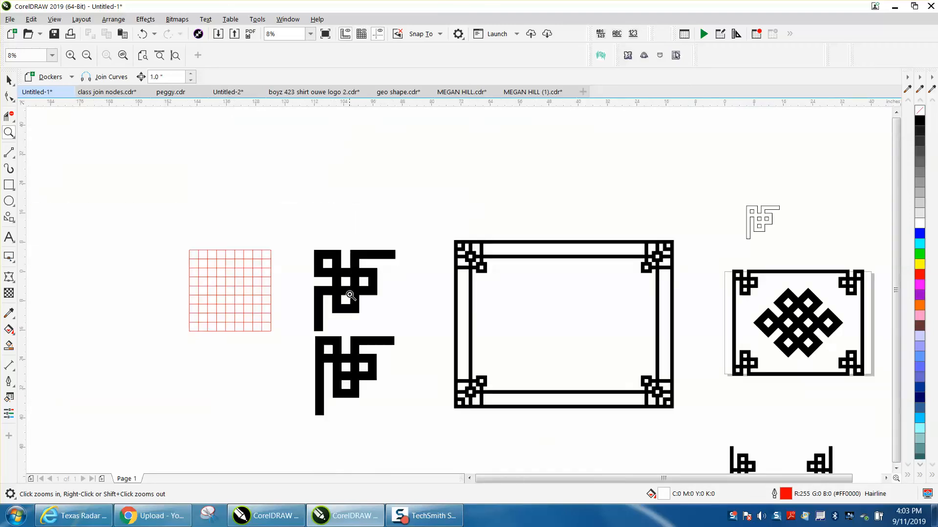
Step: Move the upper black corner ornament beside the red grid, onto the grid's left side, as a reference
{"action": "left_click", "coordinate": [8, 80]}
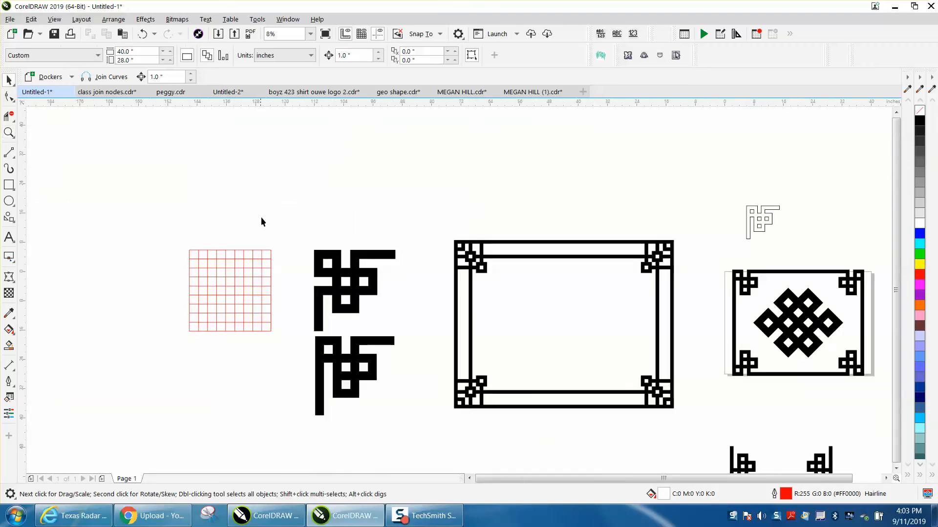
{"action": "left_click", "coordinate": [338, 278]}
{"action": "left_click_drag", "start_coordinate": [342, 276], "coordinate": [135, 289]}
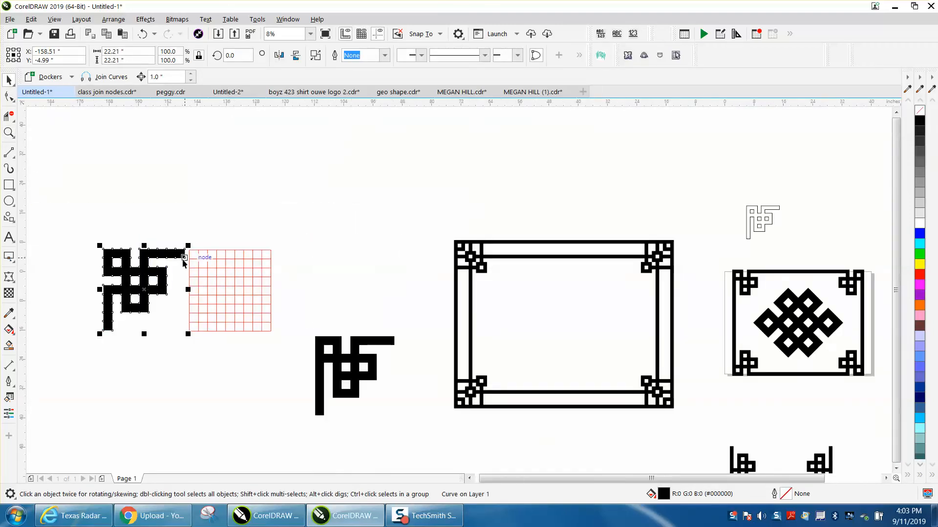
Step: Smart Fill the eight outer cells of the grid's upper-left 3×3 block in black, leaving its centre cell empty
{"action": "left_click", "coordinate": [9, 133]}
{"action": "left_click_drag", "start_coordinate": [94, 222], "coordinate": [339, 330]}
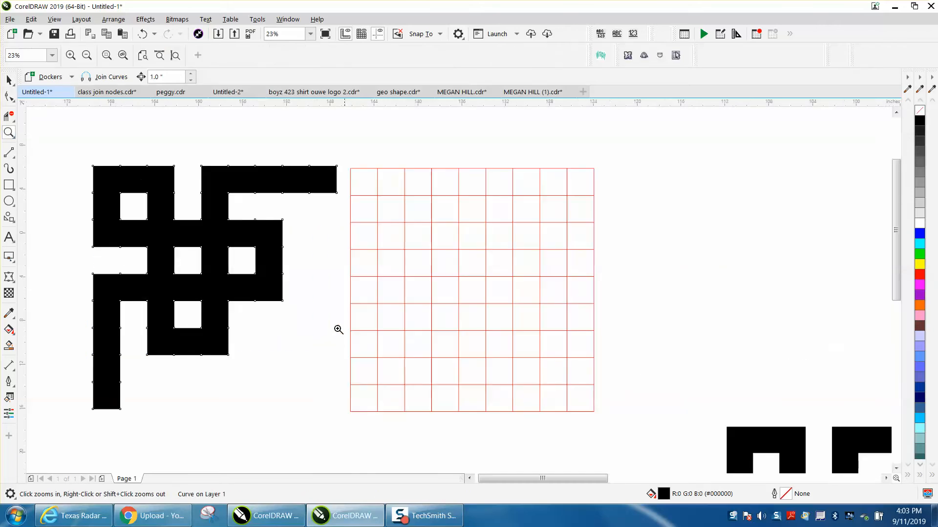
{"action": "left_click", "coordinate": [9, 345]}
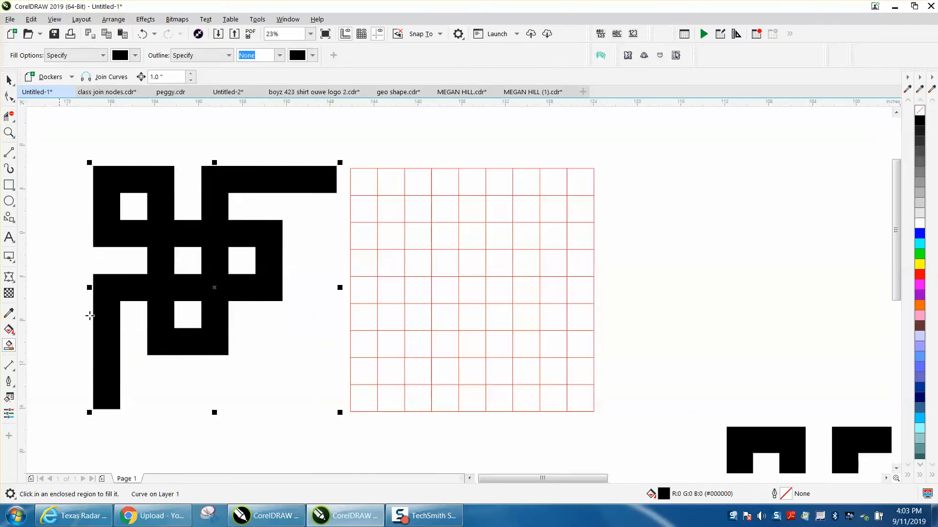
{"action": "left_click", "coordinate": [364, 182]}
{"action": "left_click", "coordinate": [364, 208]}
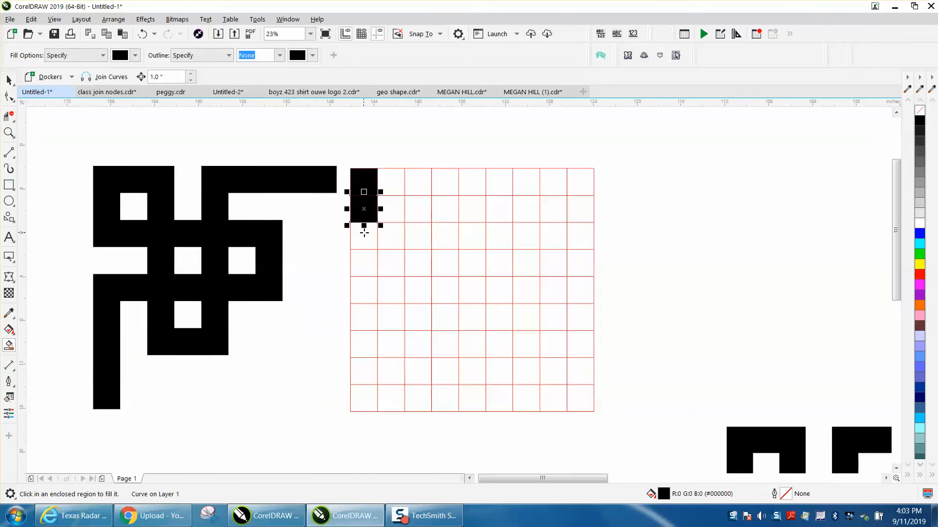
{"action": "left_click", "coordinate": [364, 236]}
{"action": "left_click", "coordinate": [392, 240]}
{"action": "left_click", "coordinate": [418, 236]}
{"action": "left_click", "coordinate": [418, 209]}
{"action": "left_click", "coordinate": [418, 183]}
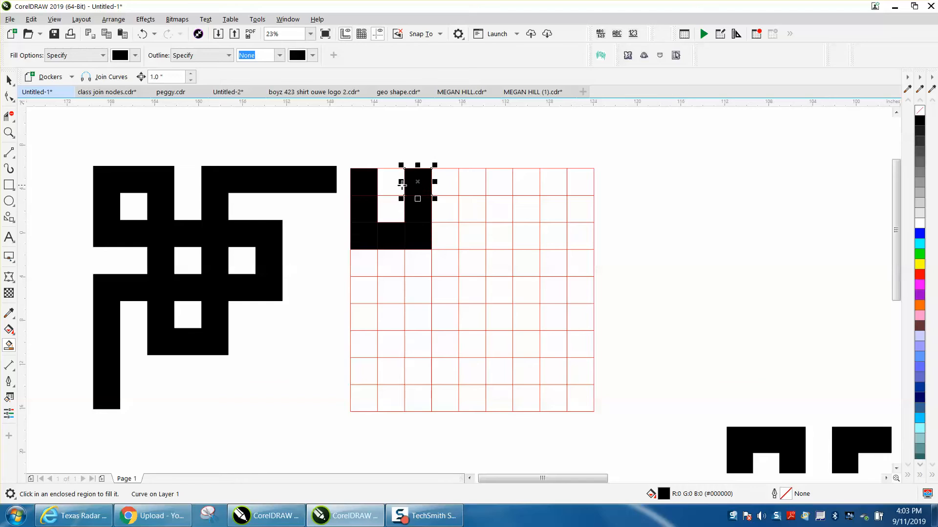
{"action": "left_click", "coordinate": [391, 184]}
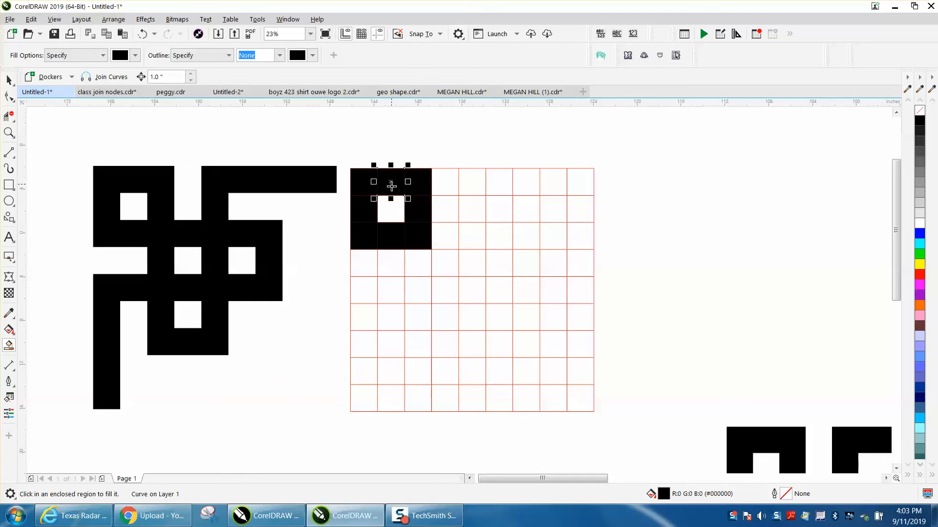
Step: Fill the last five cells of the grid's top row in black, leaving the fourth cell empty
{"action": "left_click", "coordinate": [470, 182]}
{"action": "left_click", "coordinate": [500, 182]}
{"action": "left_click", "coordinate": [526, 183]}
{"action": "left_click", "coordinate": [556, 183]}
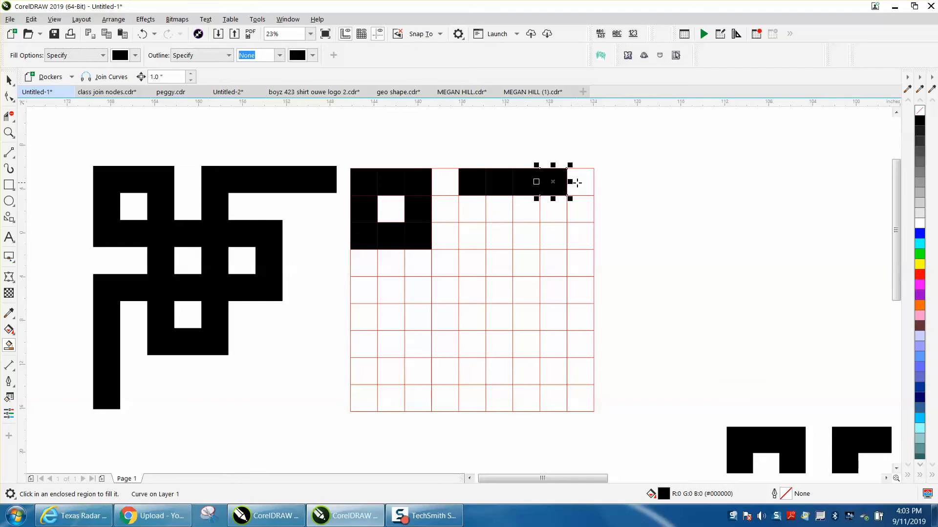
{"action": "left_click", "coordinate": [576, 182]}
Step: Fill the bottom five cells of the grid's first column in black
{"action": "left_click", "coordinate": [372, 291]}
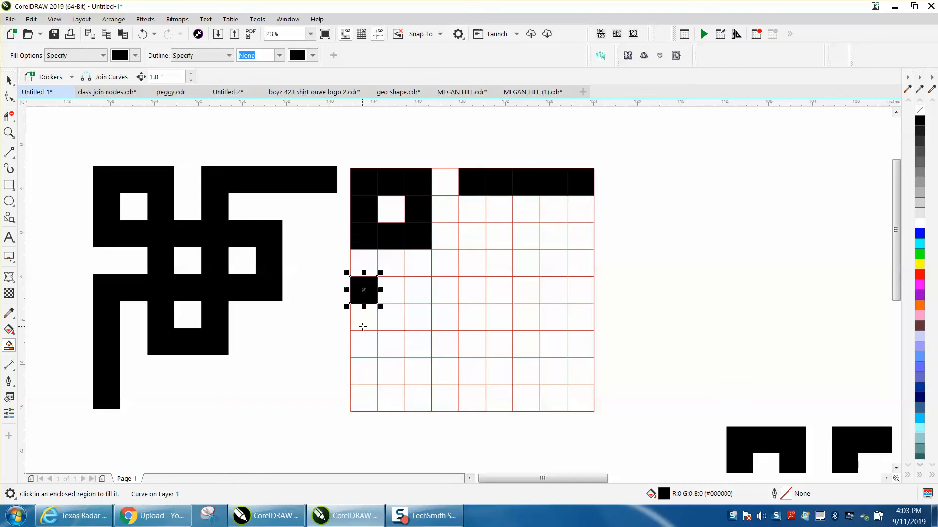
{"action": "left_click", "coordinate": [362, 319]}
{"action": "left_click", "coordinate": [363, 345]}
{"action": "left_click", "coordinate": [364, 372]}
{"action": "left_click", "coordinate": [364, 389]}
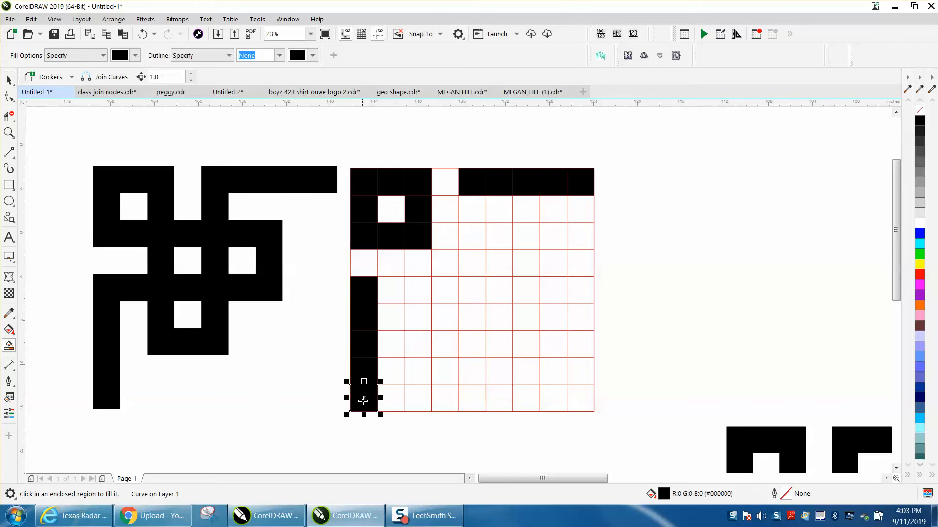
Step: Fill the second through seventh cells of the grid's fifth row in black
{"action": "left_click", "coordinate": [390, 291]}
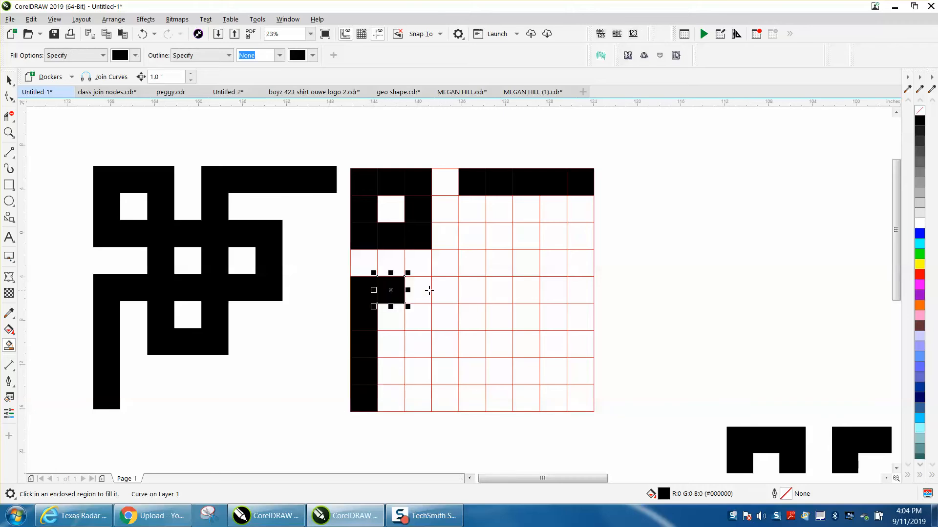
{"action": "left_click", "coordinate": [424, 292]}
{"action": "left_click", "coordinate": [449, 292]}
{"action": "left_click", "coordinate": [469, 291]}
{"action": "left_click", "coordinate": [502, 289]}
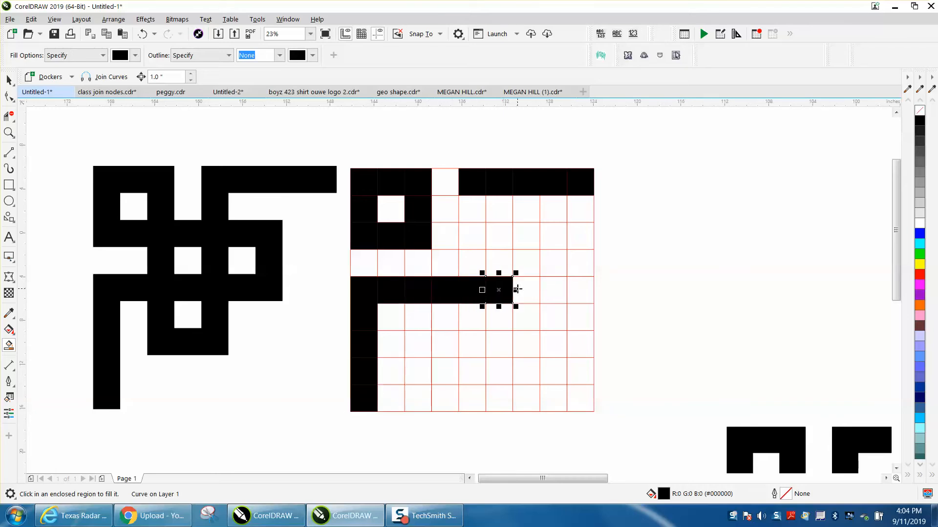
{"action": "left_click", "coordinate": [522, 289]}
Step: Fill columns four to seven of the third row, and columns three, five and seven of the fourth row, in black
{"action": "left_click", "coordinate": [523, 264]}
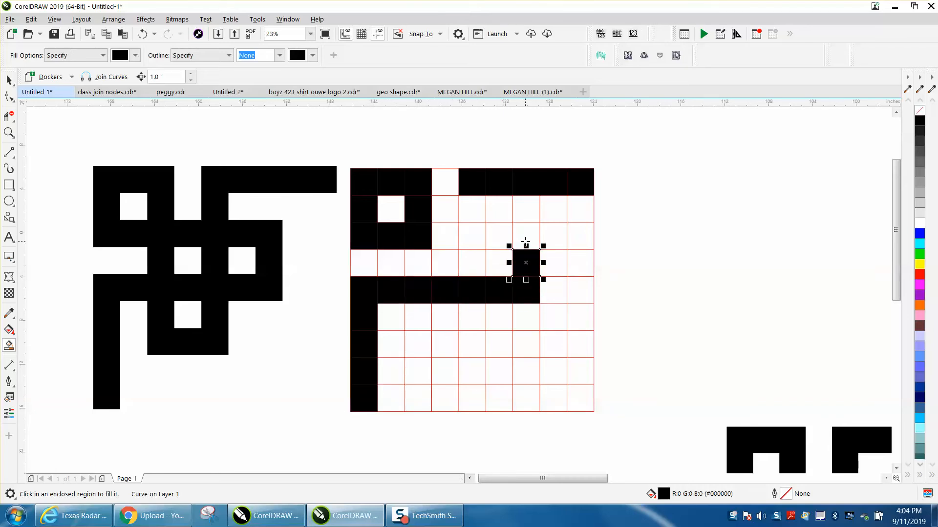
{"action": "left_click", "coordinate": [525, 241]}
{"action": "left_click", "coordinate": [497, 236]}
{"action": "left_click", "coordinate": [476, 236]}
{"action": "left_click", "coordinate": [472, 264]}
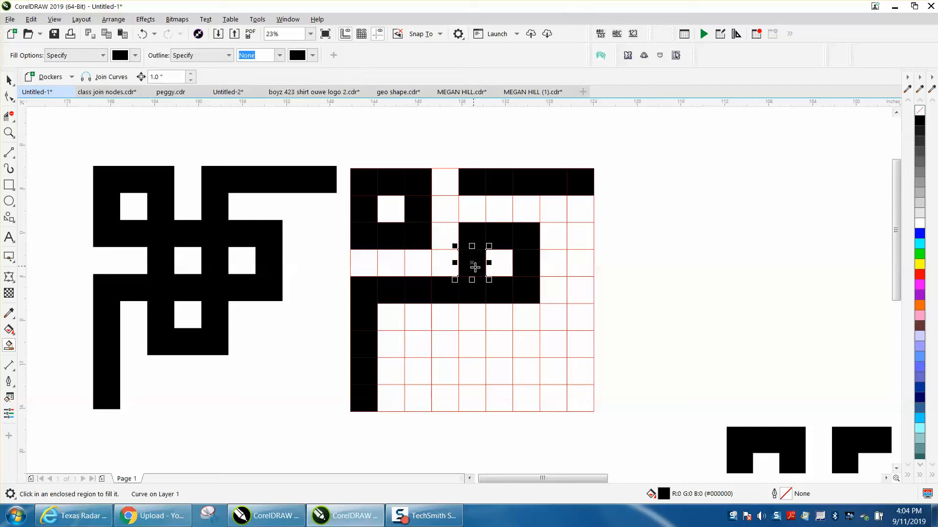
{"action": "left_click", "coordinate": [449, 249]}
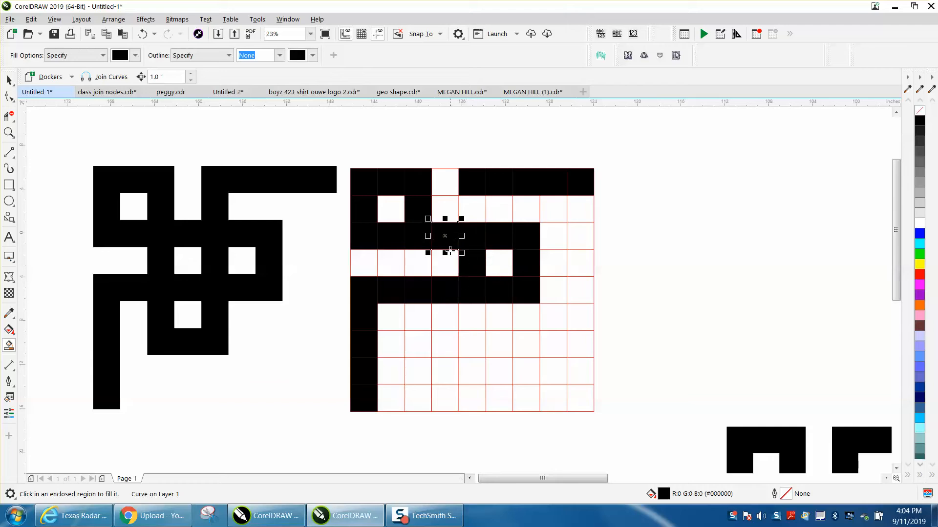
{"action": "left_click", "coordinate": [414, 273]}
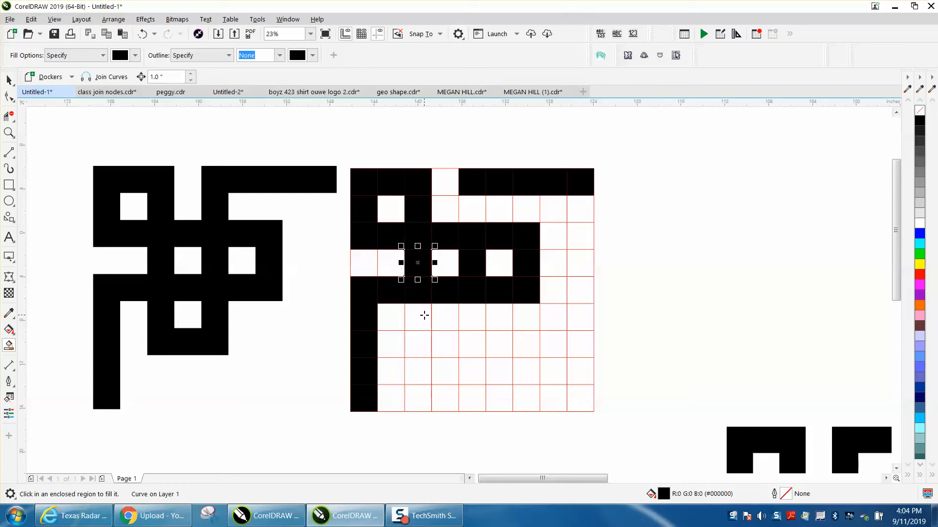
Step: Fill the lower loop's cells in rows six and seven, columns three to five, plus the fifth cell of row two
{"action": "left_click", "coordinate": [423, 317]}
{"action": "left_click", "coordinate": [420, 342]}
{"action": "left_click", "coordinate": [442, 343]}
{"action": "left_click", "coordinate": [464, 343]}
{"action": "left_click", "coordinate": [472, 322]}
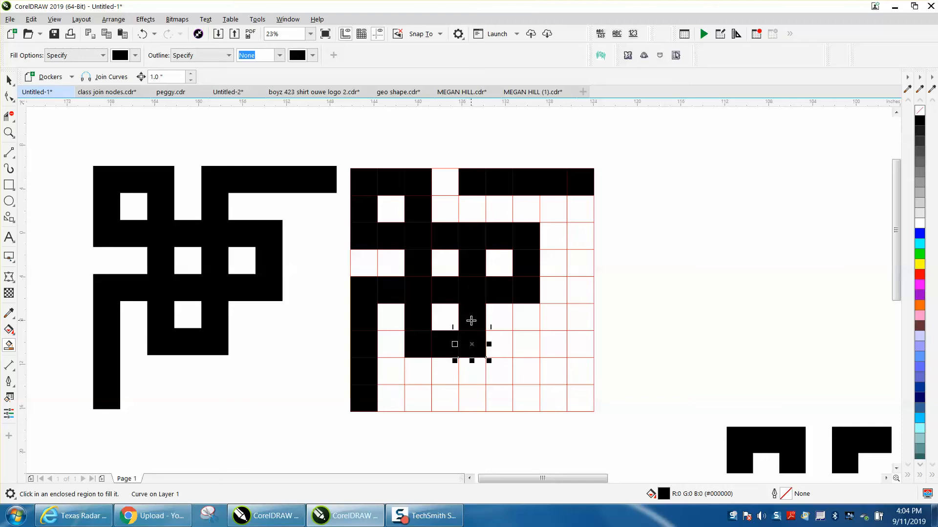
{"action": "left_click", "coordinate": [473, 221]}
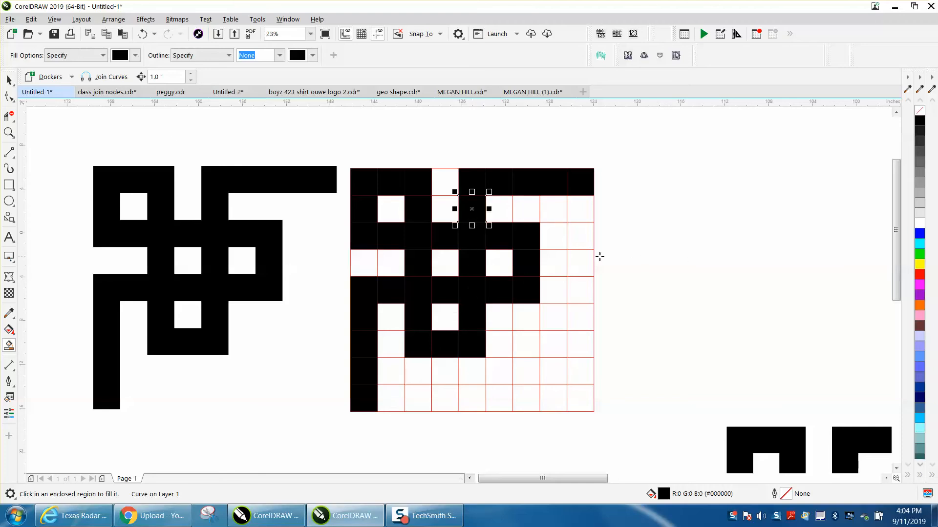
Step: Move the red grid off the filled squares to the empty area at their upper right
{"action": "key", "text": "space"}
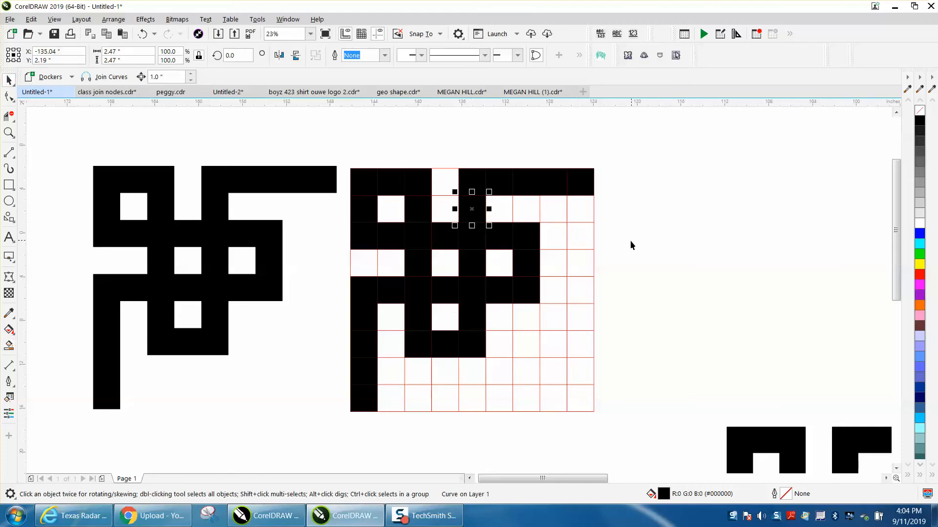
{"action": "left_click", "coordinate": [594, 246]}
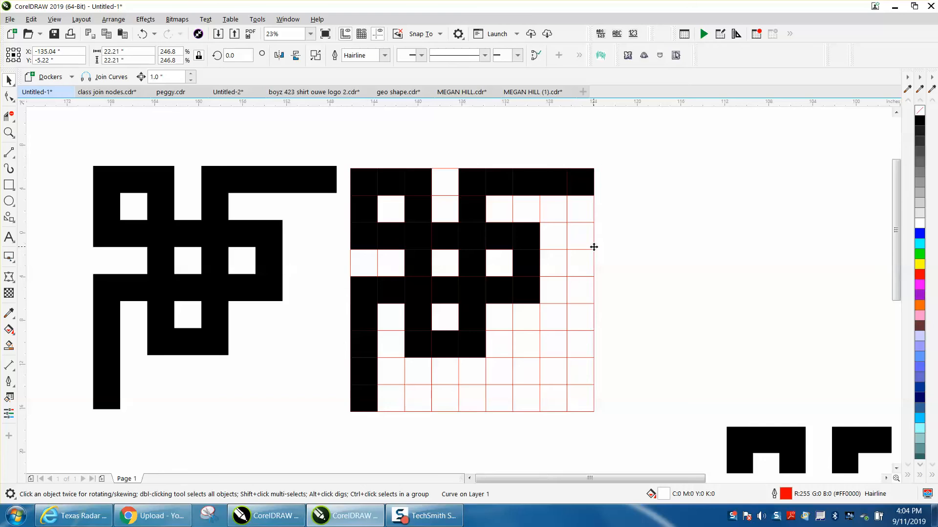
{"action": "scroll", "coordinate": [594, 247], "scroll_direction": "down", "scroll_amount": 2}
{"action": "left_click_drag", "start_coordinate": [530, 274], "coordinate": [769, 194]}
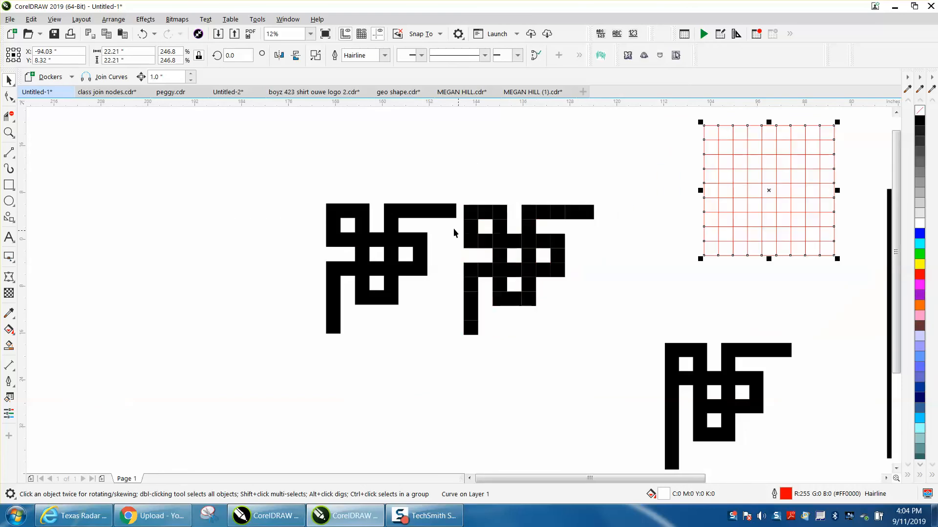
Step: Weld all the filled squares into one shape and move it to the empty area at the drawing's far left
{"action": "left_click_drag", "start_coordinate": [461, 191], "coordinate": [581, 341]}
{"action": "left_click_drag", "start_coordinate": [628, 359], "coordinate": [628, 359]}
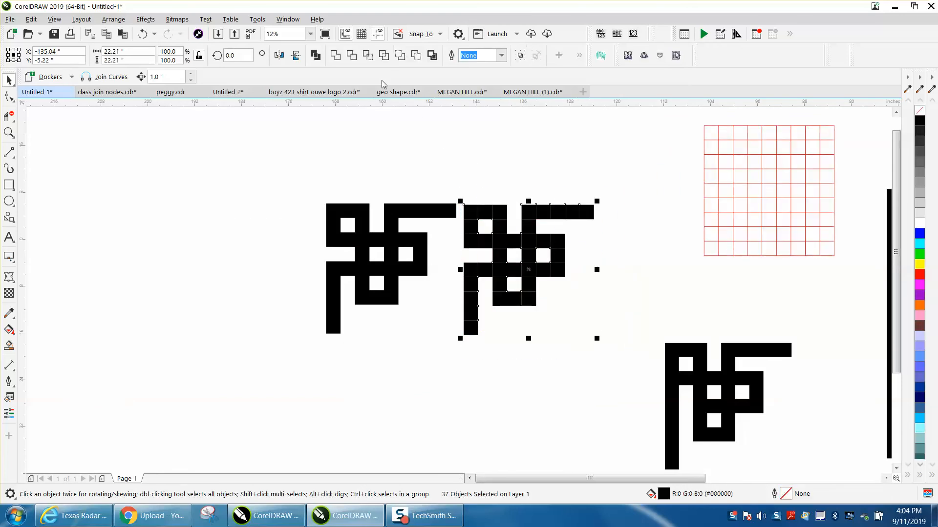
{"action": "left_click", "coordinate": [336, 56]}
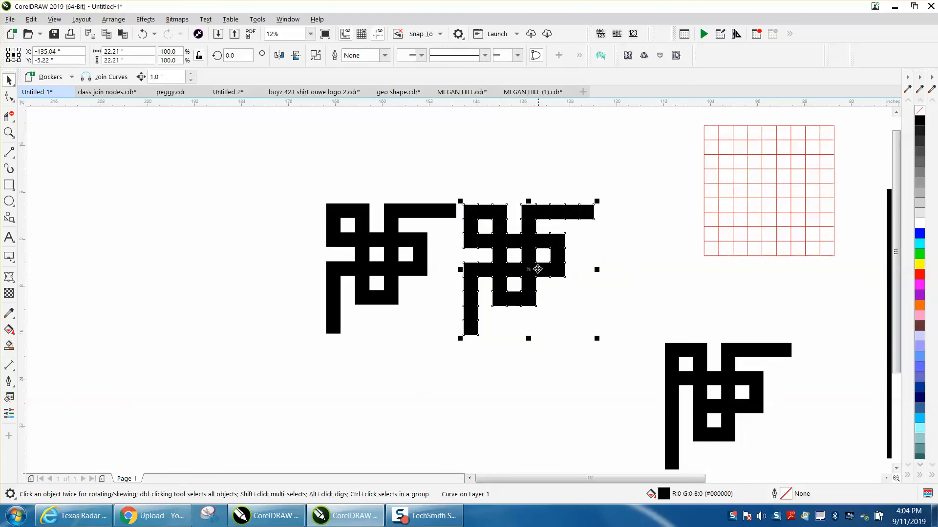
{"action": "scroll", "coordinate": [558, 270], "scroll_direction": "down", "scroll_amount": 2}
{"action": "left_click_drag", "start_coordinate": [557, 270], "coordinate": [102, 195]}
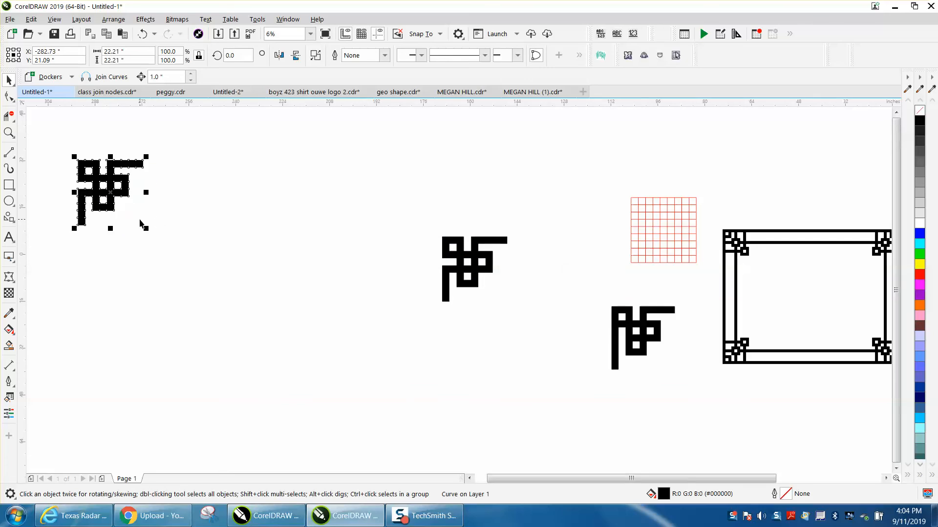
Step: Create a vertically mirrored copy of the welded corner and nudge it about 48 inches straight down
{"action": "left_click", "coordinate": [296, 55]}
{"action": "key", "text": "Down"}
{"action": "key", "text": "Down"}
{"action": "key", "text": "Down"}
{"action": "key", "text": "Down"}
{"action": "key", "text": "Down"}
{"action": "key", "text": "Down"}
{"action": "key", "text": "Down"}
{"action": "key", "text": "Down"}
{"action": "key", "text": "Down"}
{"action": "key", "text": "Down"}
{"action": "key", "text": "Down"}
{"action": "key", "text": "Down"}
{"action": "key", "text": "Down"}
{"action": "key", "text": "Down"}
{"action": "key", "text": "Down"}
{"action": "key", "text": "Down"}
{"action": "key", "text": "Down"}
{"action": "key", "text": "Down"}
{"action": "key", "text": "Down"}
{"action": "key", "text": "Down"}
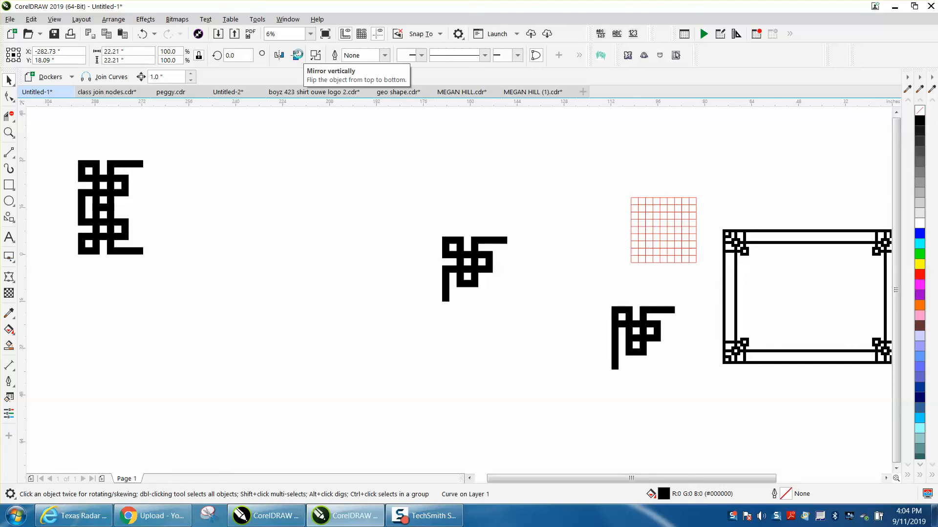
Step: Select both corners, create a horizontally mirrored copy of the pair, and nudge it right to form the opposite corners
{"action": "left_click_drag", "start_coordinate": [47, 137], "coordinate": [257, 359]}
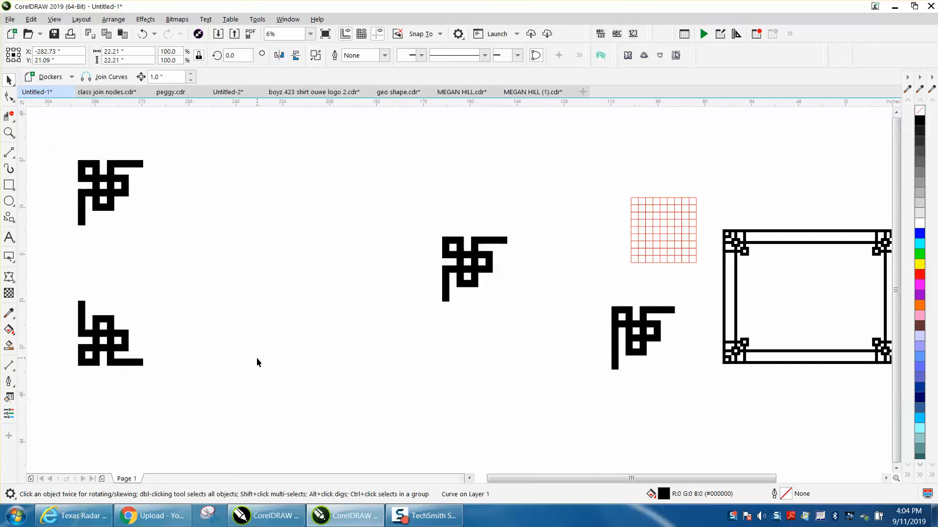
{"action": "left_click", "coordinate": [141, 35]}
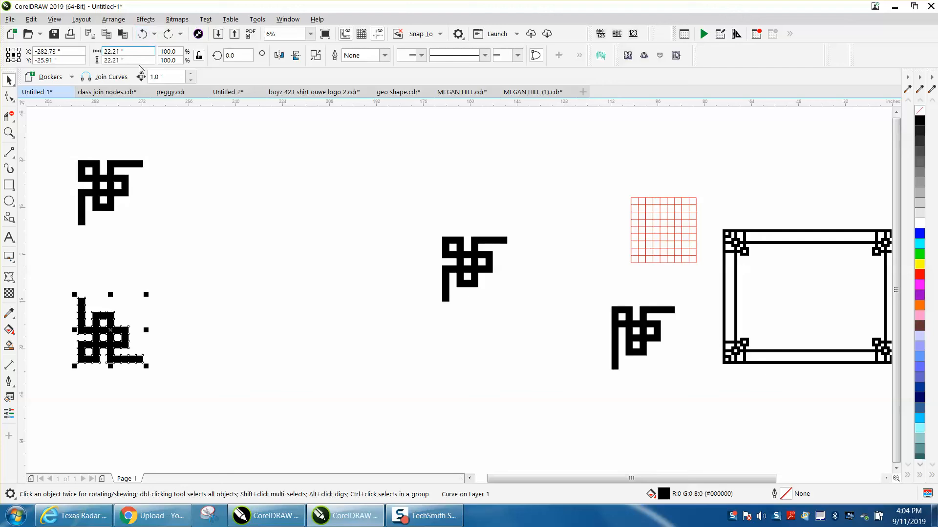
{"action": "left_click_drag", "start_coordinate": [41, 139], "coordinate": [122, 344]}
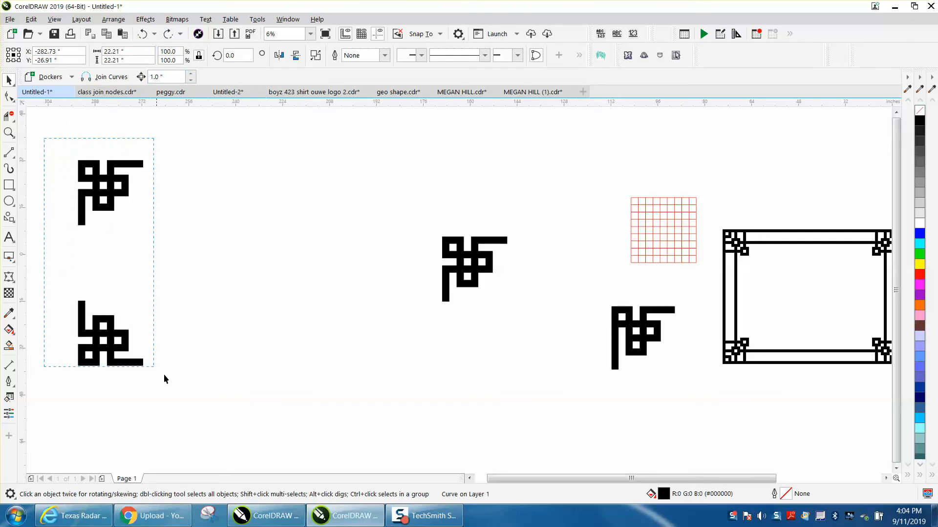
{"action": "left_click_drag", "start_coordinate": [228, 405], "coordinate": [238, 405]}
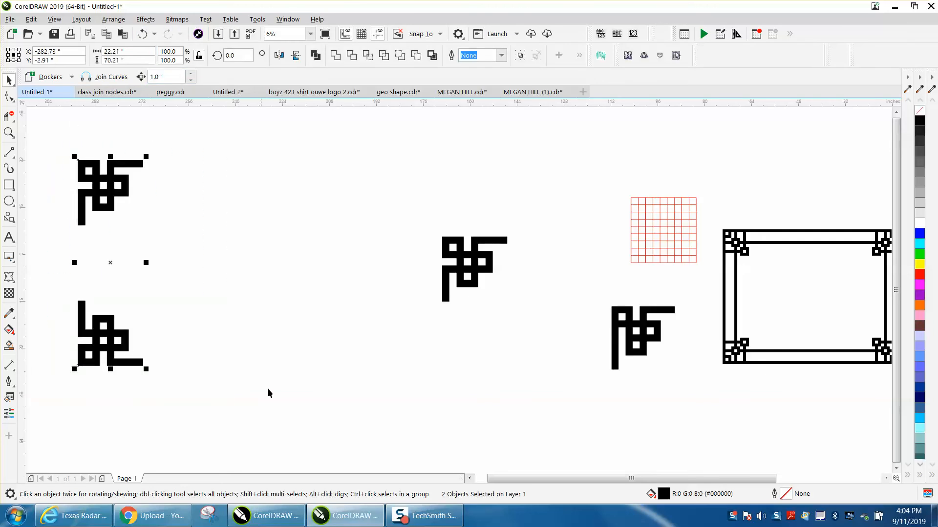
{"action": "left_click", "coordinate": [279, 55]}
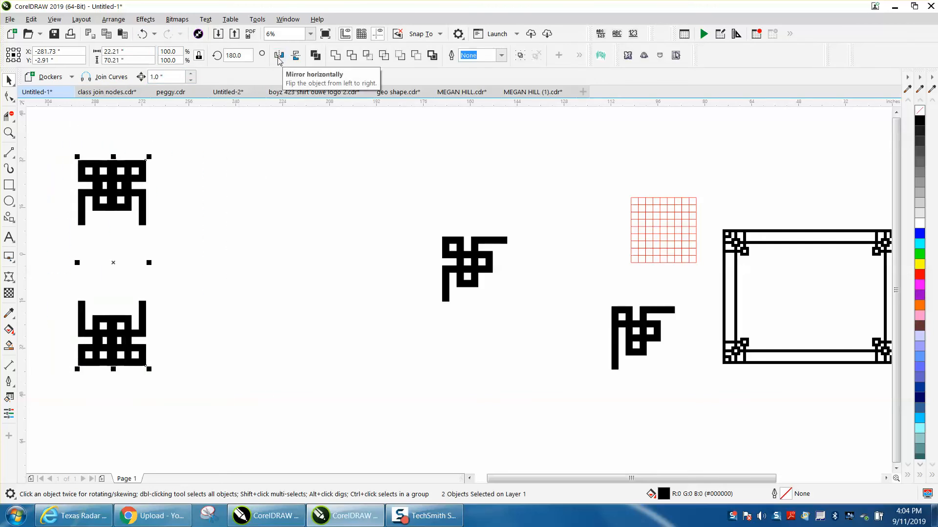
{"action": "key", "text": "Right"}
{"action": "key", "text": "Right"}
{"action": "key", "text": "Right"}
{"action": "key", "text": "Right"}
{"action": "key", "text": "Right"}
{"action": "key", "text": "Right"}
{"action": "key", "text": "Right"}
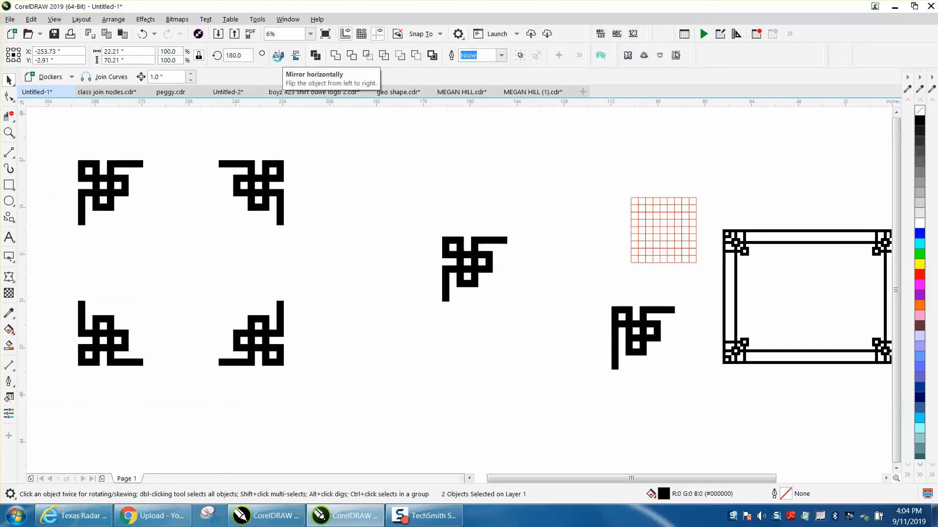
Step: Nudge the mirrored pair of corners another 56 inches or so to the right to widen the border
{"action": "key", "text": "Right"}
{"action": "key", "text": "Right"}
{"action": "key", "text": "Right"}
{"action": "key", "text": "Right"}
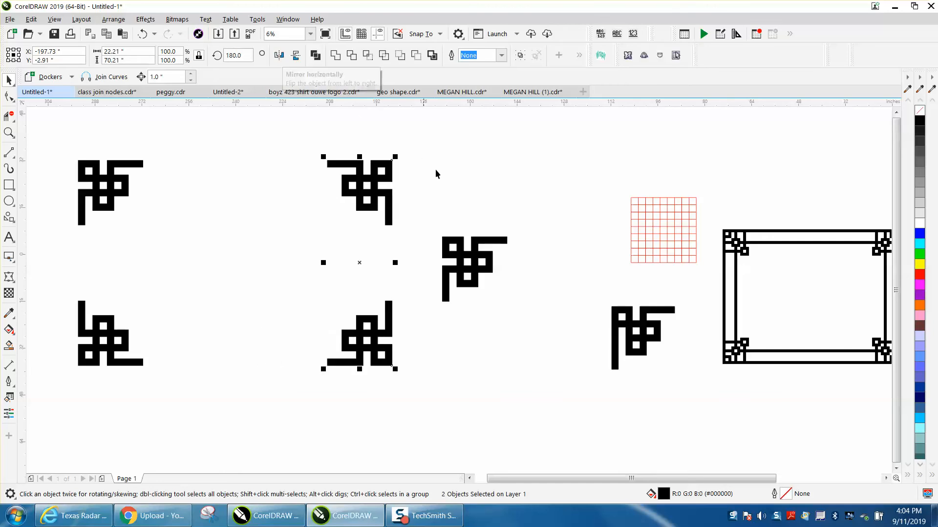
Step: Draw a rectangle about 62.79 by 2.47 inches bridging the gap between the arms of the two upper corners
{"action": "left_click", "coordinate": [8, 185]}
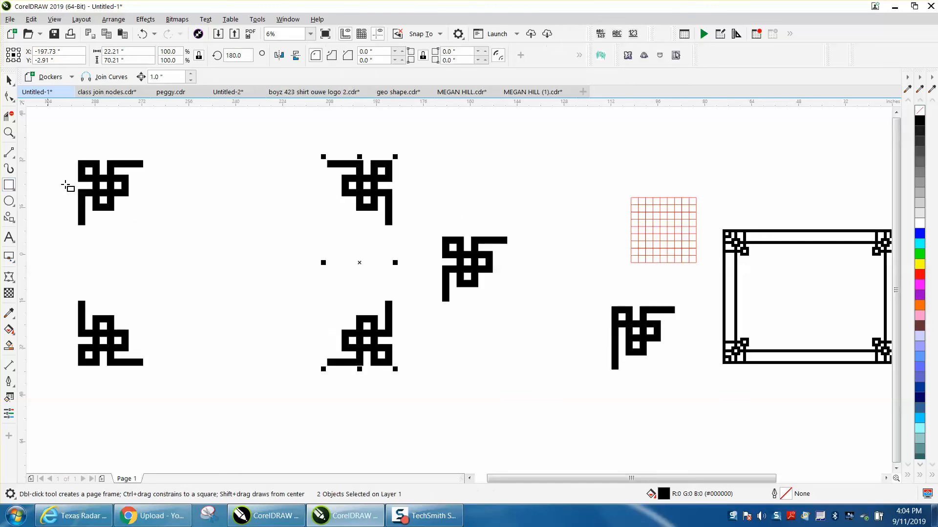
{"action": "left_click", "coordinate": [9, 132]}
{"action": "left_click_drag", "start_coordinate": [105, 148], "coordinate": [391, 197]}
{"action": "left_click", "coordinate": [9, 184]}
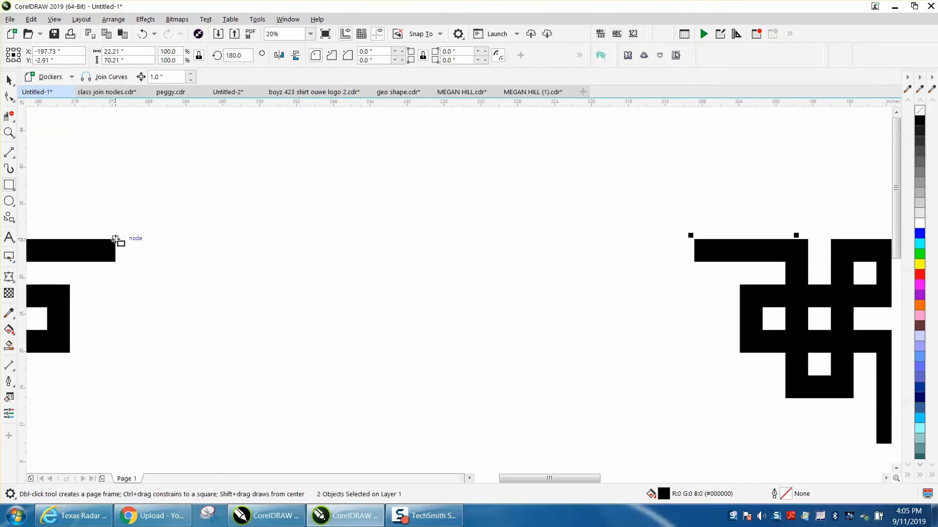
{"action": "left_click_drag", "start_coordinate": [114, 258], "coordinate": [694, 262]}
{"action": "scroll", "coordinate": [314, 187], "scroll_direction": "down", "scroll_amount": 2}
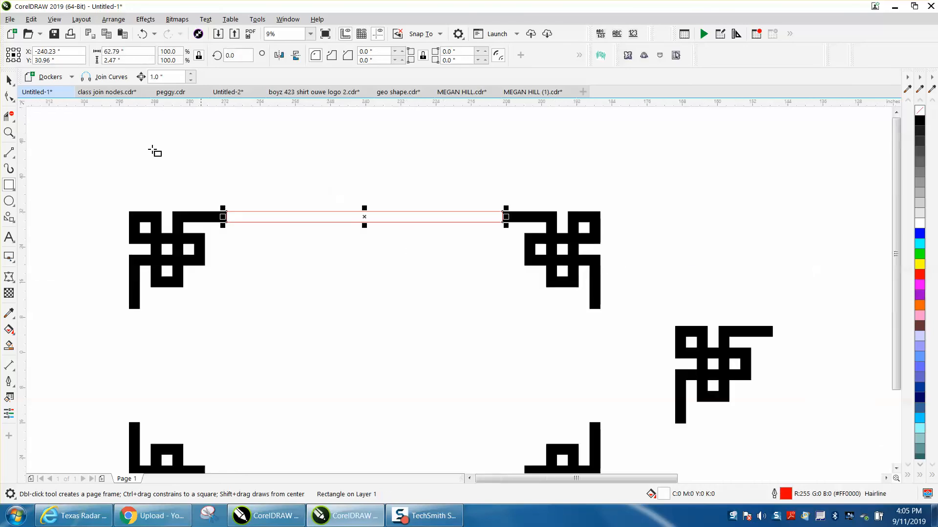
Step: Duplicate the upper bridging rectangle and nudge the copy 68 inches straight down between the two lower corners
{"action": "left_click", "coordinate": [11, 83]}
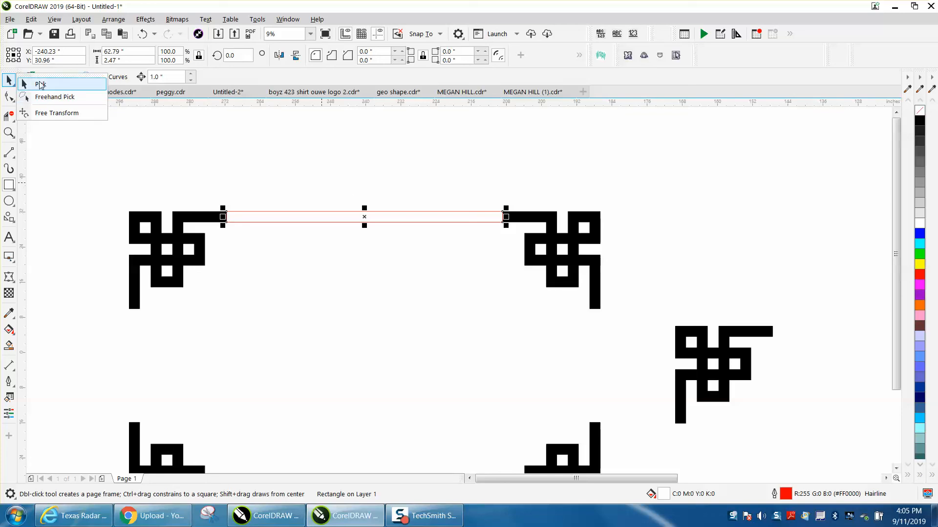
{"action": "left_click", "coordinate": [364, 210]}
{"action": "left_click", "coordinate": [9, 80]}
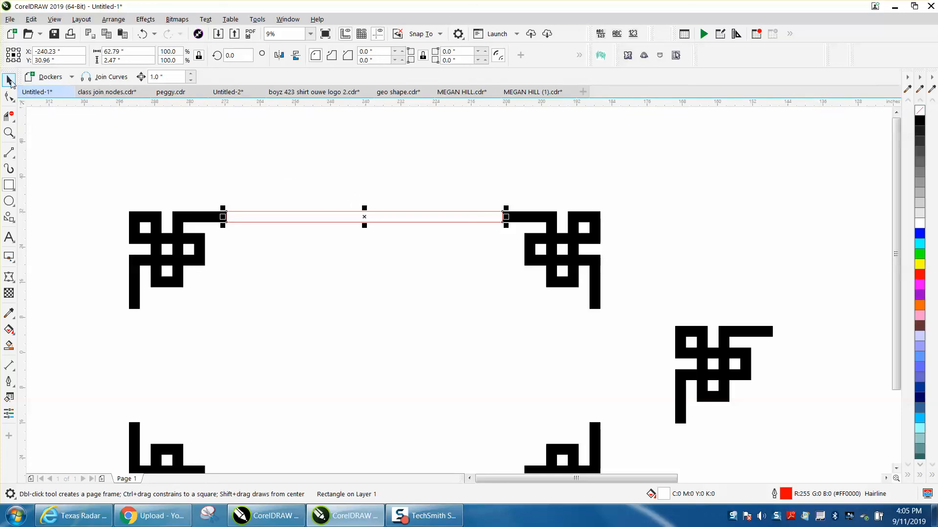
{"action": "key", "text": "plus"}
{"action": "key", "text": "Down"}
{"action": "key", "text": "Down"}
{"action": "key", "text": "Down"}
{"action": "key", "text": "Down"}
{"action": "key", "text": "Down"}
{"action": "key", "text": "Down"}
{"action": "key", "text": "Down"}
{"action": "key", "text": "Down"}
{"action": "key", "text": "Down"}
{"action": "key", "text": "Down"}
{"action": "key", "text": "Down"}
{"action": "key", "text": "Down"}
{"action": "key", "text": "Down"}
{"action": "key", "text": "Down"}
{"action": "key", "text": "Down"}
{"action": "key", "text": "Down"}
{"action": "key", "text": "Down"}
{"action": "key", "text": "Down"}
{"action": "key", "text": "Down"}
{"action": "key", "text": "Down"}
{"action": "key", "text": "Down"}
{"action": "key", "text": "Down"}
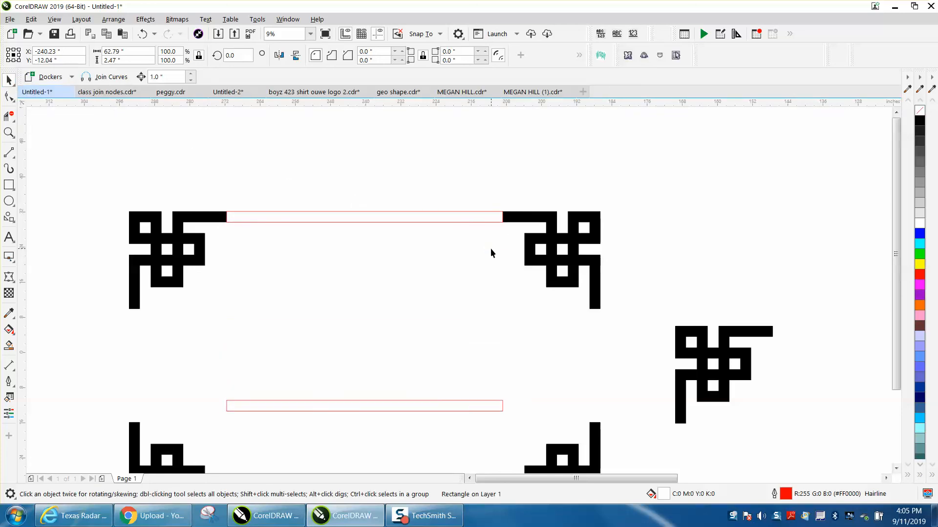
{"action": "key", "text": "Down"}
{"action": "key", "text": "Down"}
{"action": "key", "text": "Down"}
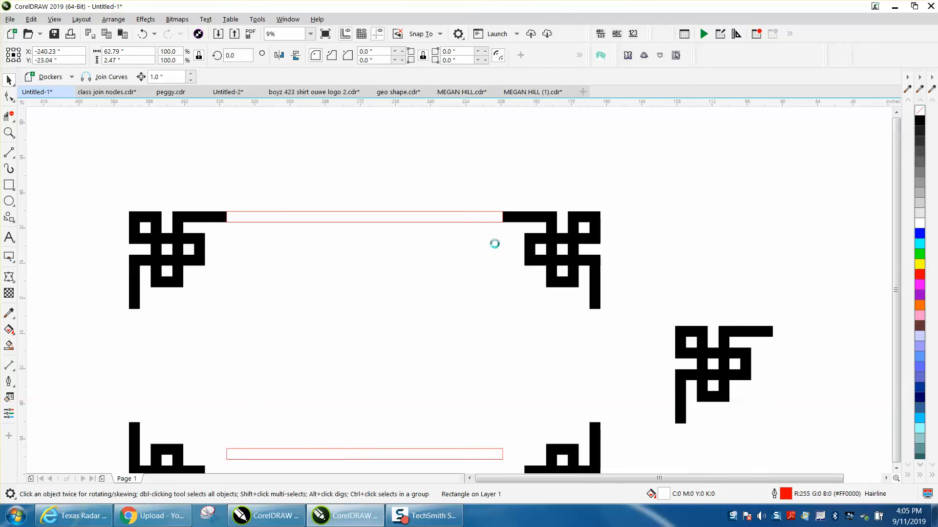
{"action": "scroll", "coordinate": [496, 249], "scroll_direction": "down", "scroll_amount": 2}
{"action": "key", "text": "Down"}
{"action": "key", "text": "Down"}
{"action": "key", "text": "Down"}
{"action": "key", "text": "Down"}
{"action": "key", "text": "Down"}
{"action": "key", "text": "Down"}
{"action": "key", "text": "Down"}
{"action": "key", "text": "Down"}
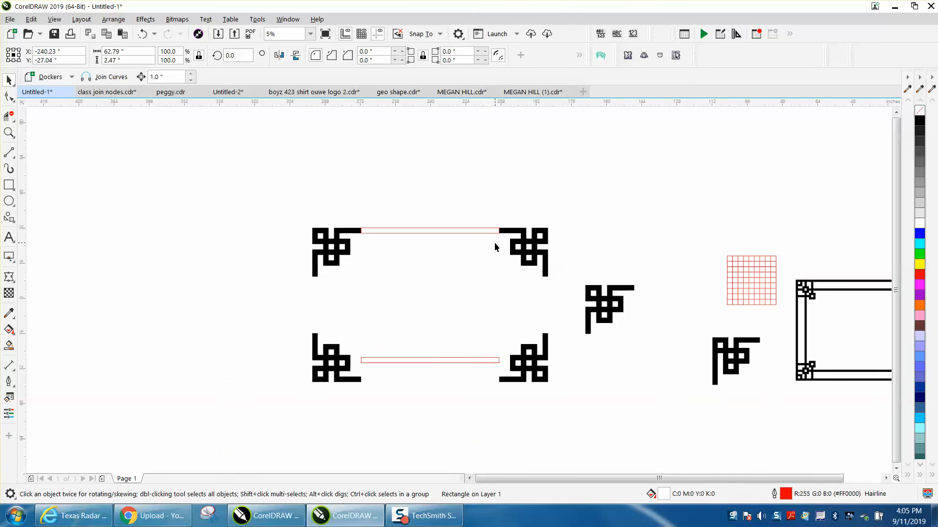
{"action": "key", "text": "Down"}
{"action": "key", "text": "Down"}
{"action": "key", "text": "Down"}
{"action": "key", "text": "Down"}
{"action": "key", "text": "Down"}
{"action": "key", "text": "Down"}
{"action": "key", "text": "Down"}
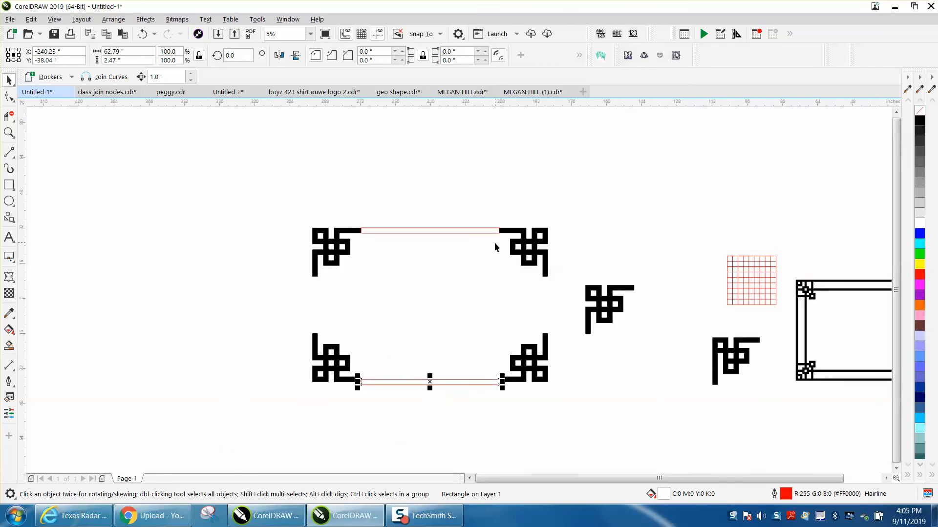
{"action": "key", "text": "Up"}
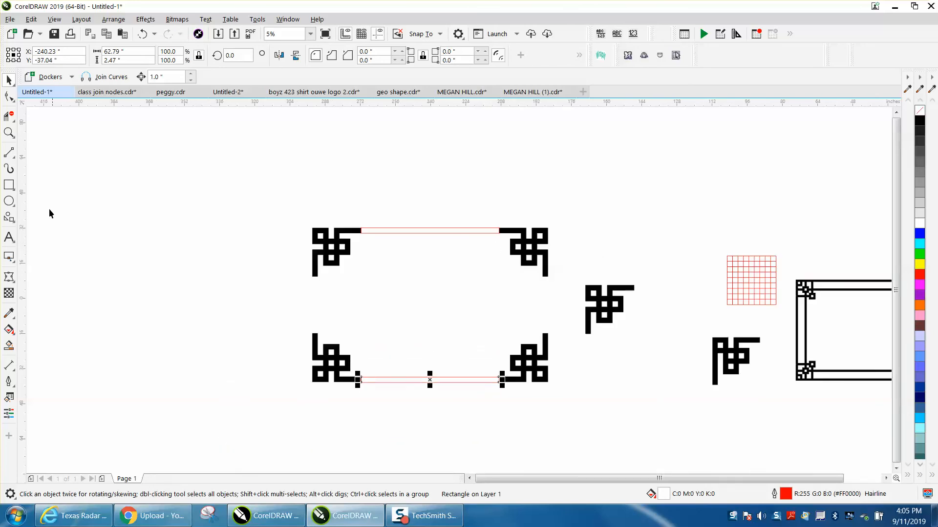
Step: Draw a rectangle about 2.47 by 25.79 inches bridging the gap between the upper-left and lower-left corners of the border
{"action": "left_click", "coordinate": [10, 181]}
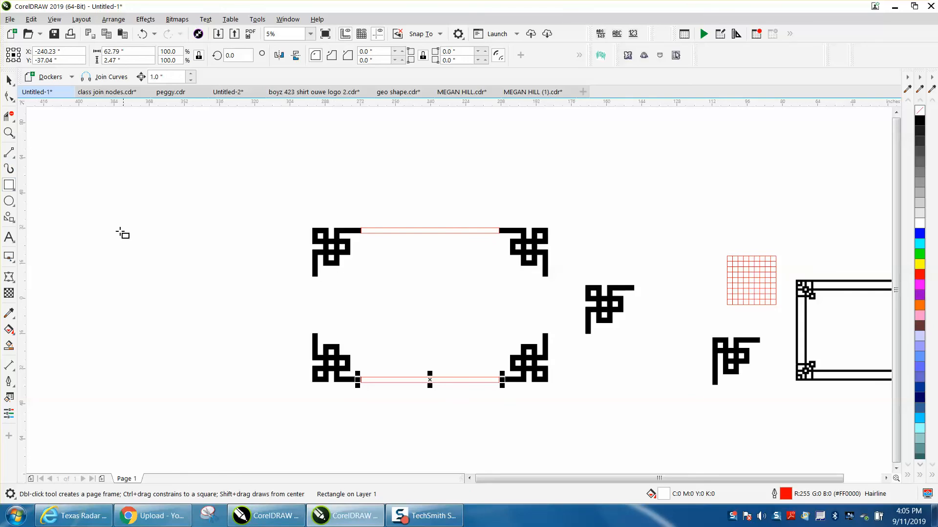
{"action": "left_click", "coordinate": [9, 133]}
{"action": "left_click_drag", "start_coordinate": [297, 266], "coordinate": [392, 360]}
{"action": "left_click", "coordinate": [9, 186]}
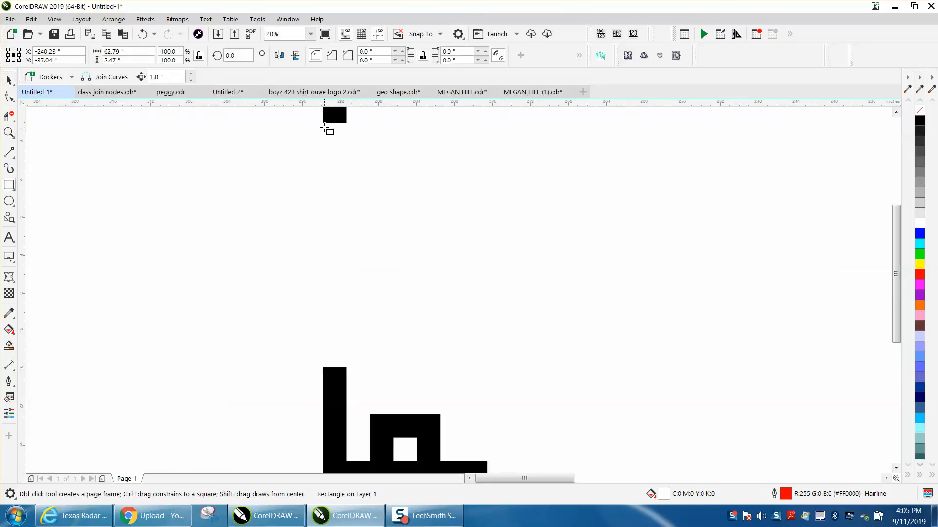
{"action": "left_click_drag", "start_coordinate": [323, 123], "coordinate": [347, 367]}
{"action": "scroll", "coordinate": [261, 315], "scroll_direction": "down", "scroll_amount": 2}
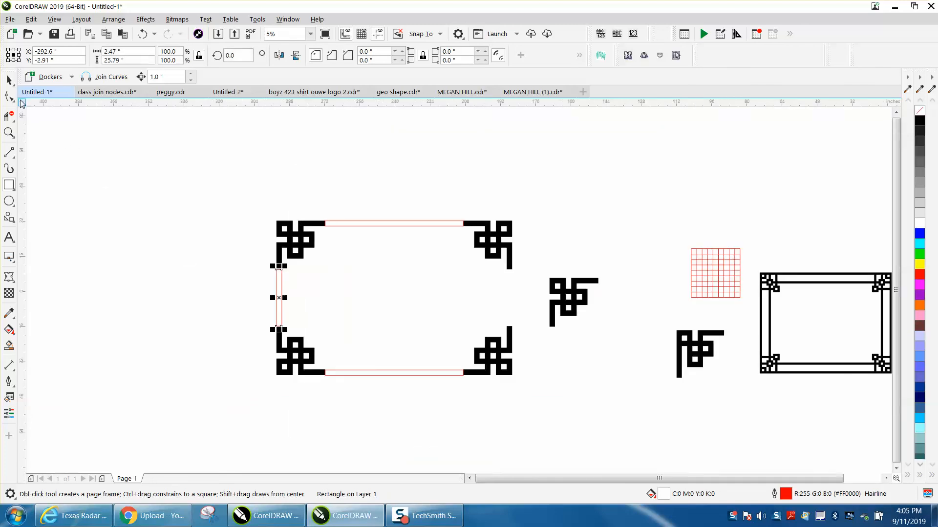
Step: Duplicate the left vertical rectangle and nudge the copy about 105 inches right between the two right-hand corners
{"action": "left_click", "coordinate": [8, 80]}
{"action": "key", "text": "Right"}
{"action": "key", "text": "Right"}
{"action": "key", "text": "Right"}
{"action": "key", "text": "Right"}
{"action": "key", "text": "Right"}
{"action": "key", "text": "Right"}
{"action": "key", "text": "Right"}
{"action": "key", "text": "Right"}
{"action": "key", "text": "Right"}
{"action": "key", "text": "Right"}
{"action": "key", "text": "Right"}
{"action": "key", "text": "Right"}
{"action": "key", "text": "Right"}
{"action": "key", "text": "Right"}
{"action": "key", "text": "Right"}
{"action": "key", "text": "Right"}
{"action": "key", "text": "Right"}
{"action": "key", "text": "Right"}
{"action": "key", "text": "Right"}
{"action": "key", "text": "Right"}
{"action": "key", "text": "Right"}
{"action": "key", "text": "Right"}
{"action": "key", "text": "Right"}
{"action": "key", "text": "Right"}
{"action": "key", "text": "Right"}
{"action": "key", "text": "Right"}
{"action": "key", "text": "Right"}
{"action": "key", "text": "Right"}
{"action": "key", "text": "Right"}
{"action": "key", "text": "Right"}
{"action": "key", "text": "Right"}
{"action": "key", "text": "Right"}
{"action": "key", "text": "Right"}
{"action": "key", "text": "Right"}
{"action": "key", "text": "Right"}
{"action": "key", "text": "Right"}
{"action": "key", "text": "Right"}
{"action": "key", "text": "Right"}
{"action": "key", "text": "Right"}
{"action": "key", "text": "Right"}
{"action": "key", "text": "Right"}
{"action": "key", "text": "Right"}
{"action": "key", "text": "Right"}
{"action": "key", "text": "Right"}
{"action": "key", "text": "Right"}
{"action": "key", "text": "Right"}
{"action": "key", "text": "Right"}
{"action": "key", "text": "Right"}
{"action": "key", "text": "Right"}
{"action": "key", "text": "Right"}
{"action": "key", "text": "Right"}
{"action": "key", "text": "Right"}
{"action": "key", "text": "Right"}
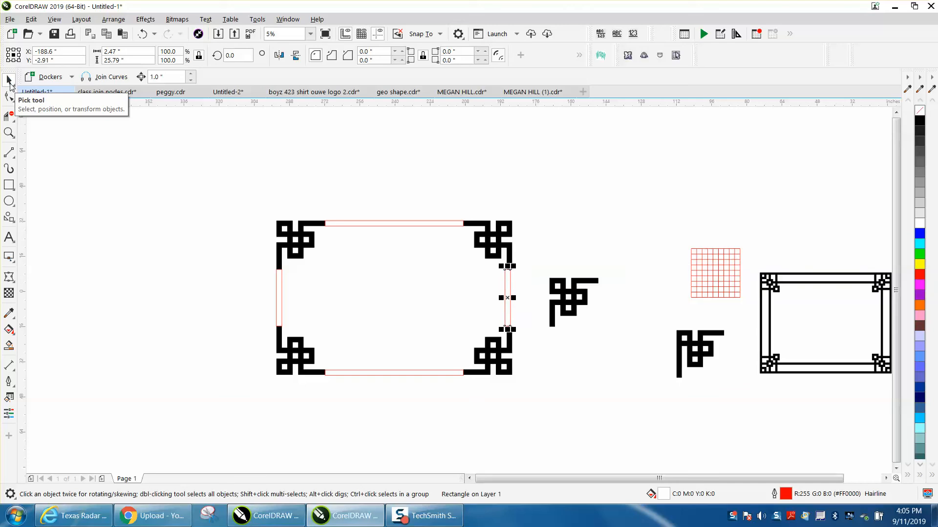
{"action": "left_click", "coordinate": [588, 226]}
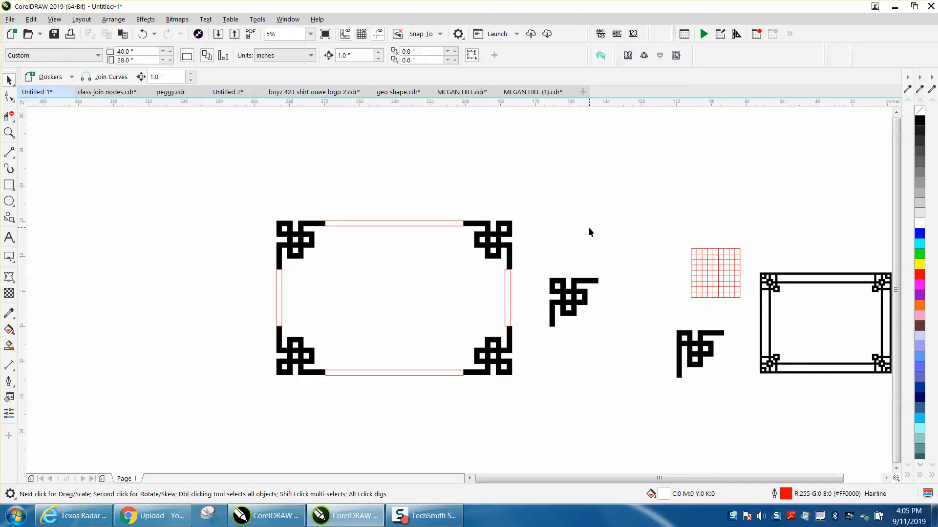
{"action": "left_click", "coordinate": [506, 299]}
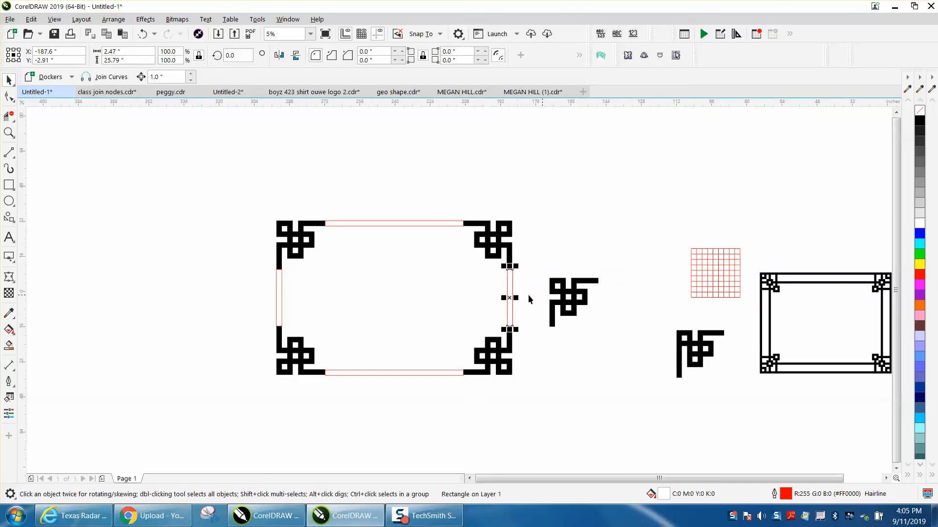
Step: Smart Fill the four bridging rectangles with black and no outline to join the corners into a border
{"action": "left_click", "coordinate": [9, 346]}
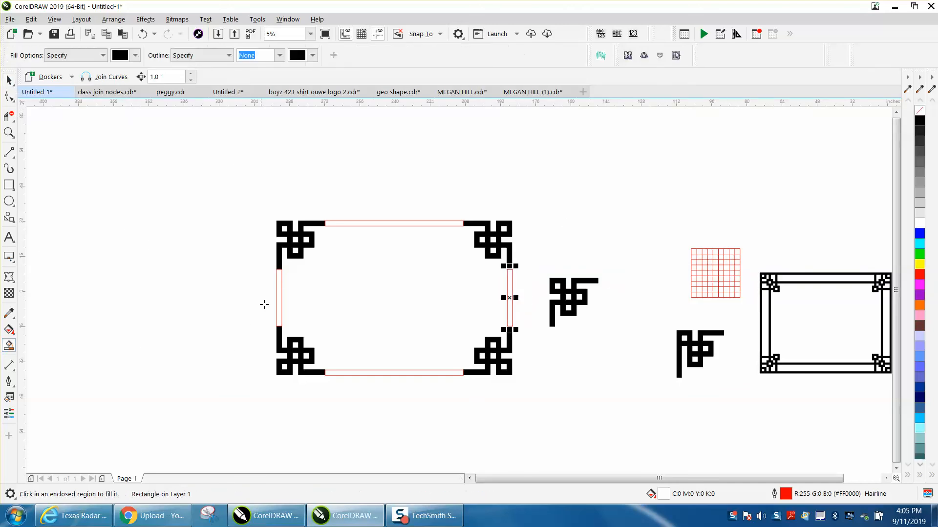
{"action": "left_click", "coordinate": [275, 296]}
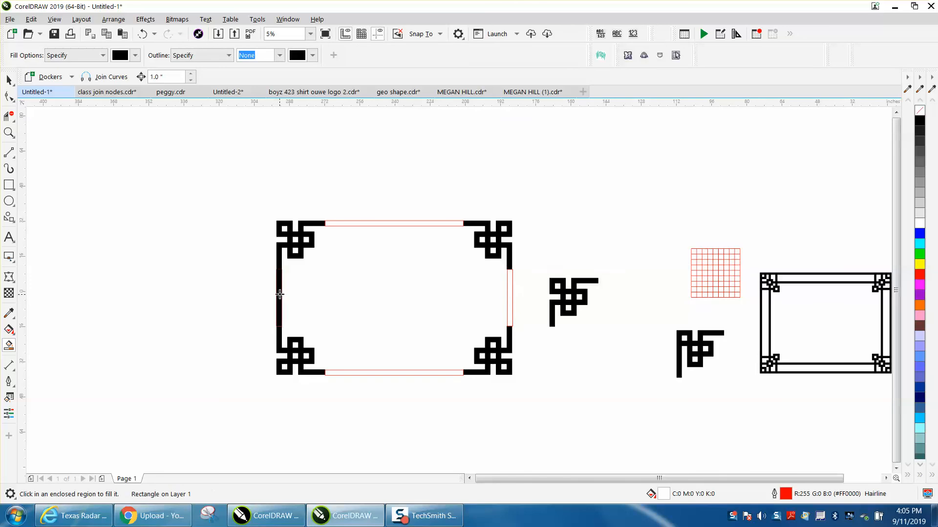
{"action": "left_click", "coordinate": [358, 223]}
{"action": "left_click", "coordinate": [510, 285]}
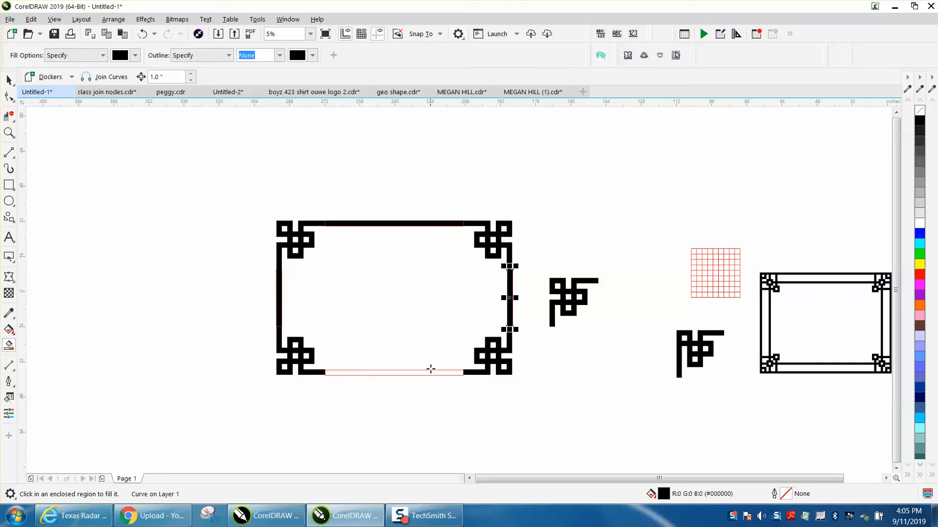
{"action": "left_click", "coordinate": [429, 374]}
Step: Try to align the border's right bar by nudging its black fill and its red rectangle 1 inch left
{"action": "key", "text": "space"}
{"action": "left_click_drag", "start_coordinate": [550, 390], "coordinate": [541, 395]}
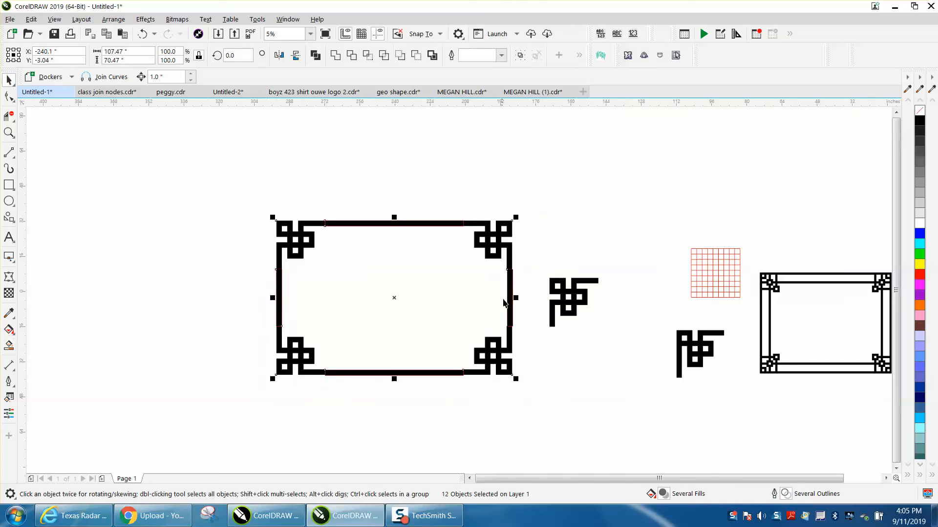
{"action": "left_click", "coordinate": [9, 132]}
{"action": "left_click_drag", "start_coordinate": [278, 261], "coordinate": [373, 352]}
{"action": "right_click", "coordinate": [316, 308]}
{"action": "left_click_drag", "start_coordinate": [515, 259], "coordinate": [650, 383]}
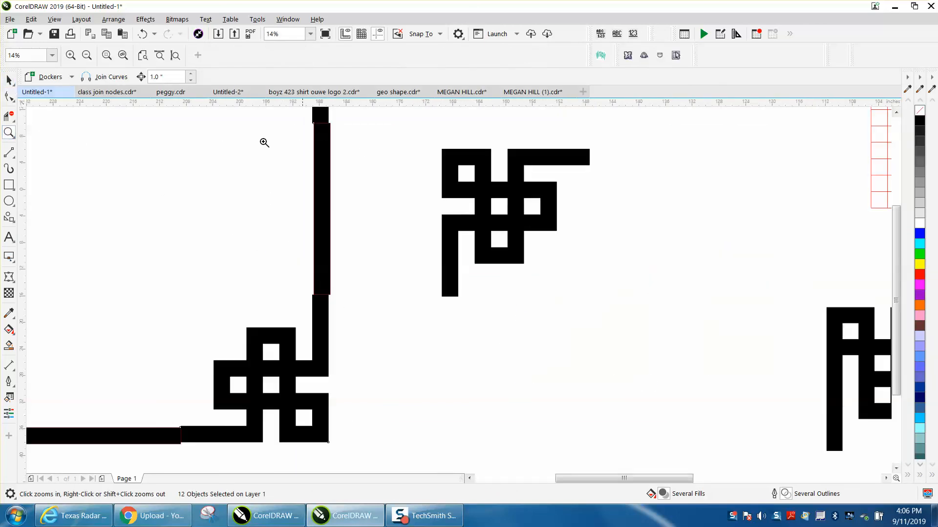
{"action": "left_click", "coordinate": [8, 80]}
{"action": "left_click", "coordinate": [328, 205]}
{"action": "key", "text": "Left"}
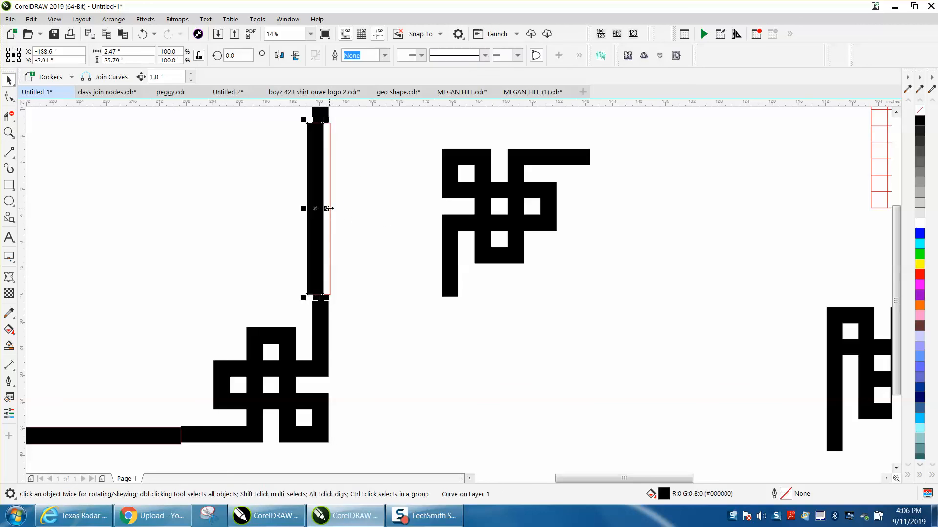
{"action": "left_click", "coordinate": [332, 208]}
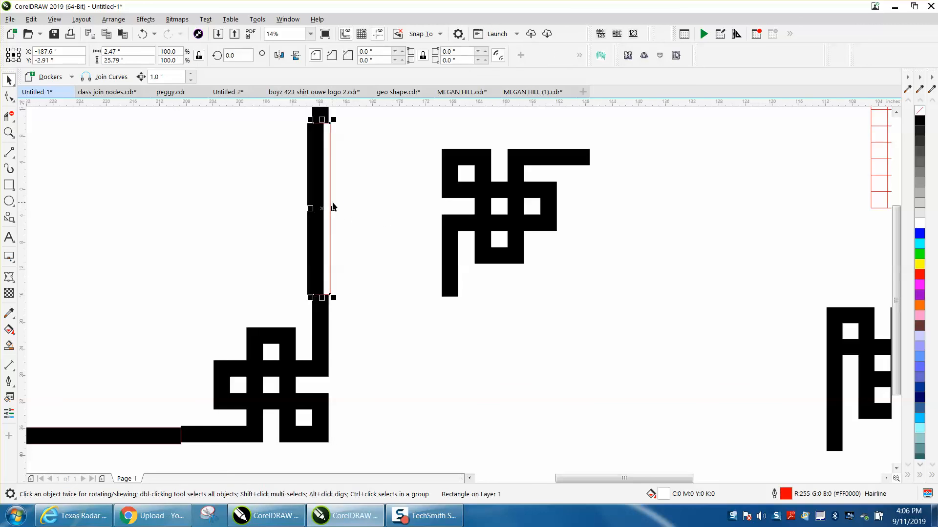
{"action": "key", "text": "Left"}
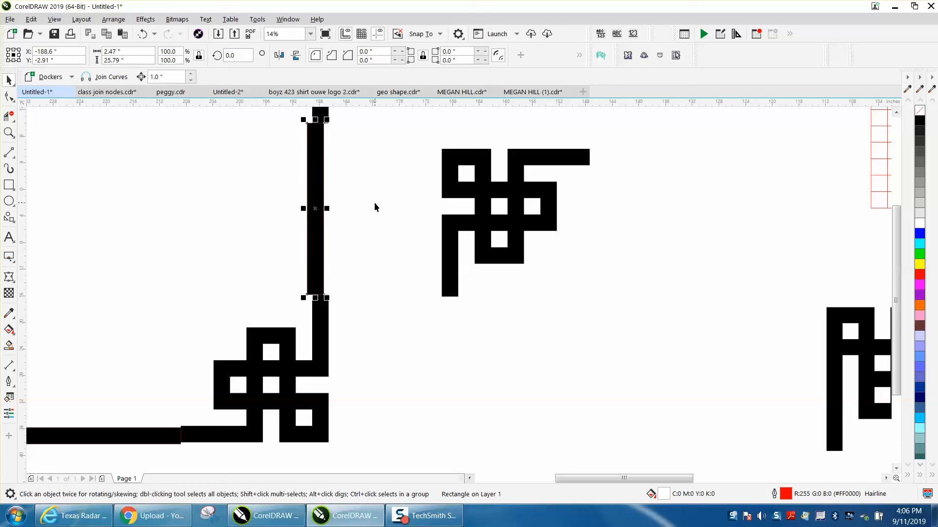
Step: Delete the right bar's black fill and move its red rectangle into line with the right-hand corner arms
{"action": "left_click", "coordinate": [317, 197]}
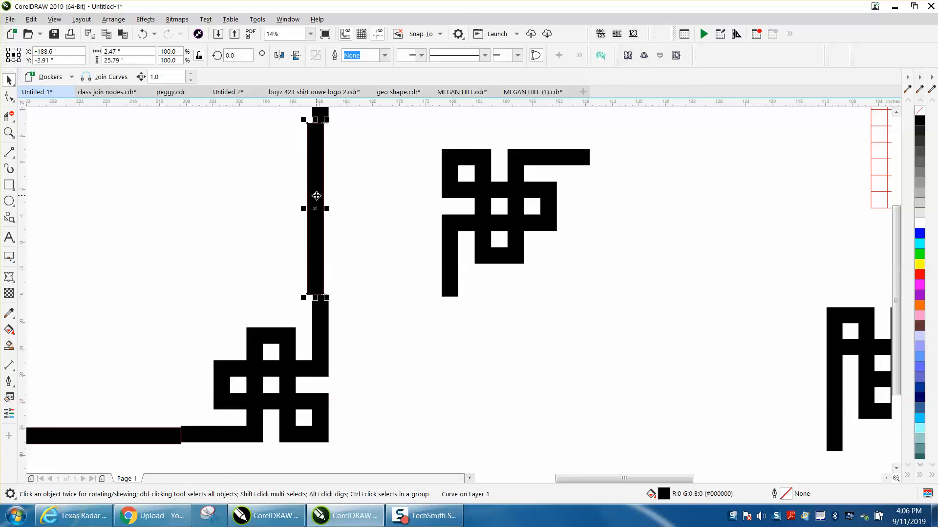
{"action": "key", "text": "Delete"}
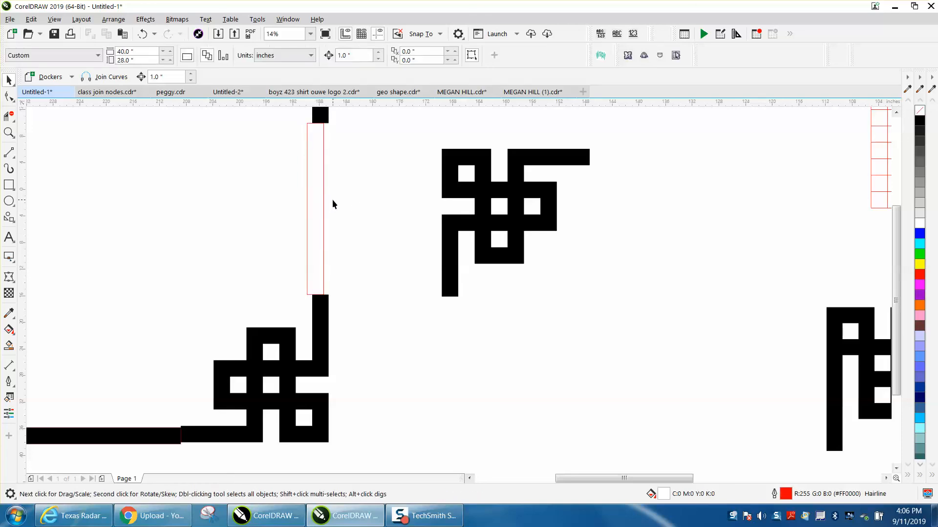
{"action": "left_click", "coordinate": [324, 204]}
{"action": "left_click_drag", "start_coordinate": [308, 124], "coordinate": [313, 121]}
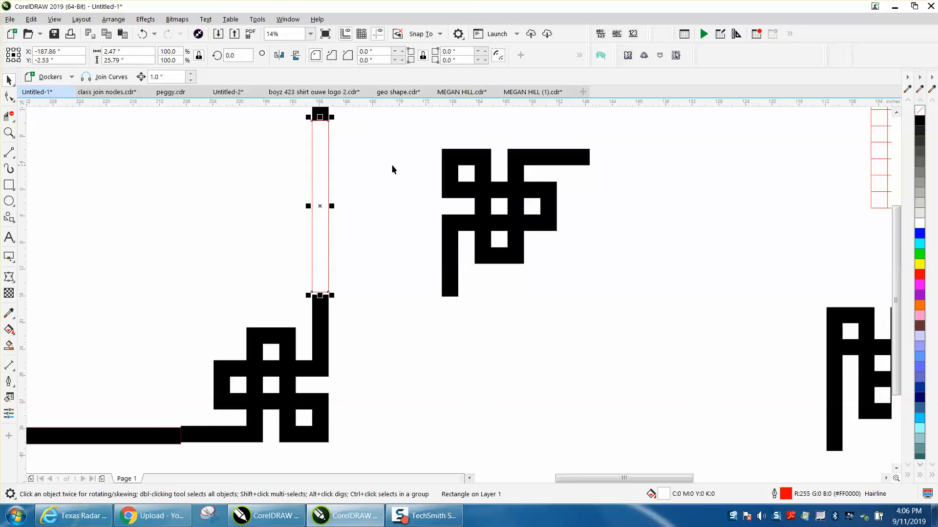
{"action": "left_click", "coordinate": [365, 189]}
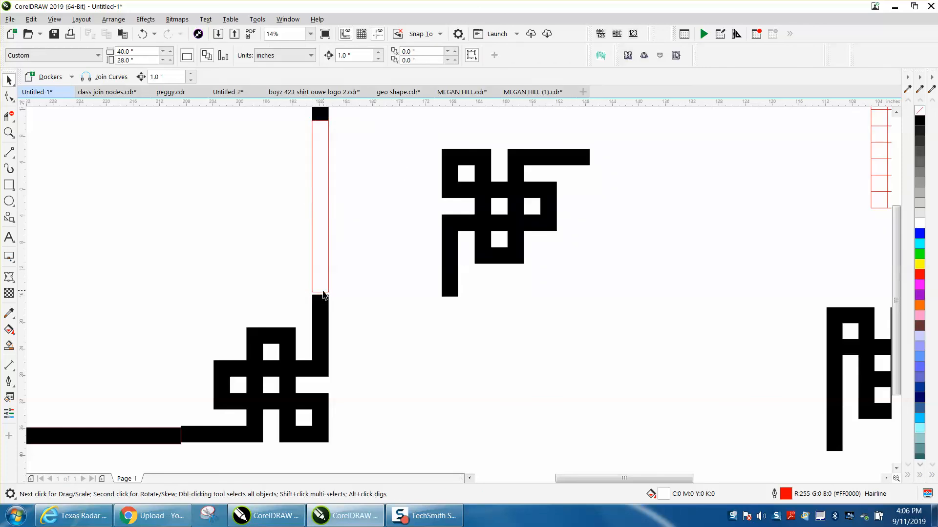
Step: Stretch the right red rectangle down to about 27.18 inches tall to overlap the lower corner's arm, and Smart Fill it black
{"action": "left_click", "coordinate": [322, 294]}
{"action": "left_click_drag", "start_coordinate": [320, 293], "coordinate": [330, 305]}
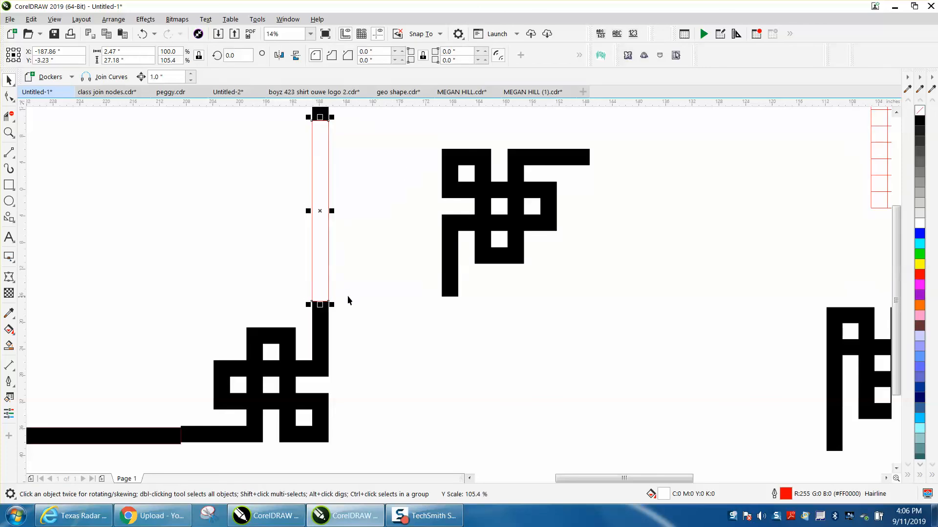
{"action": "left_click", "coordinate": [9, 330]}
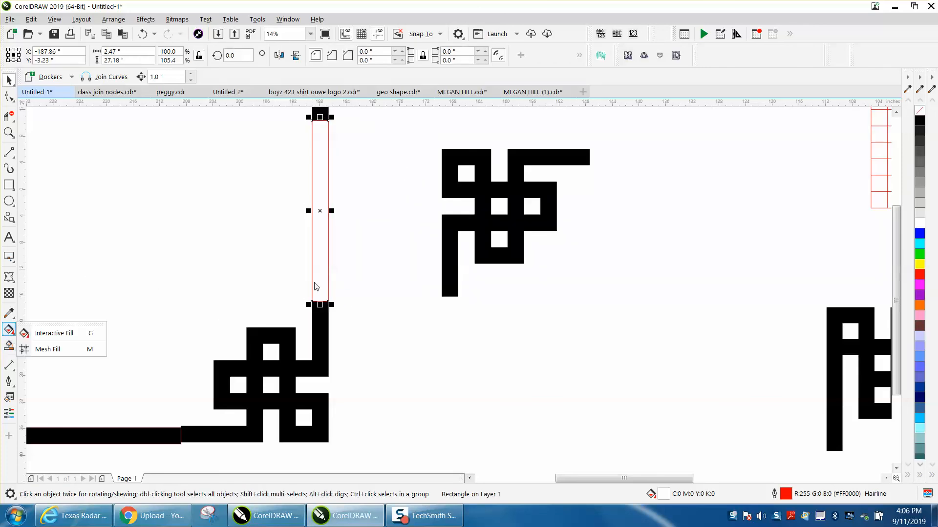
{"action": "left_click", "coordinate": [9, 346]}
{"action": "left_click", "coordinate": [319, 228]}
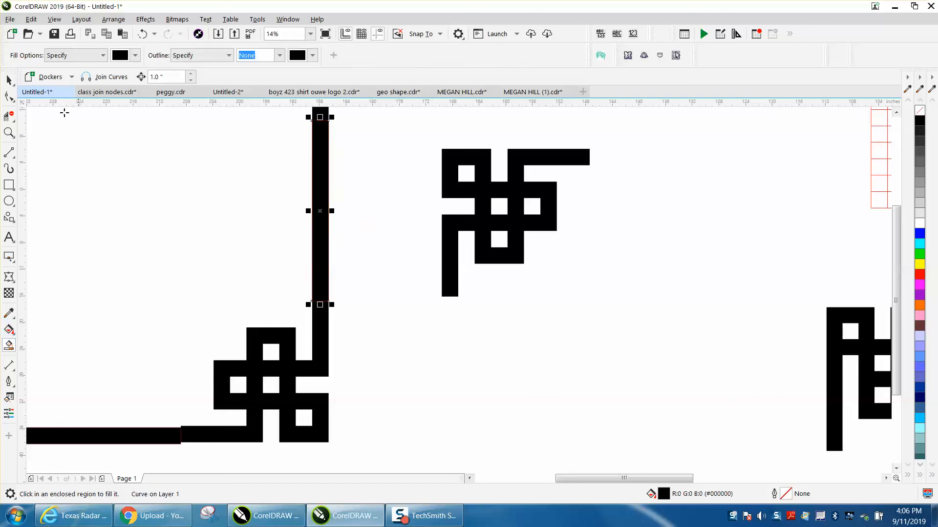
Step: Select all the pieces of the finished border and remove their outlines
{"action": "left_click", "coordinate": [12, 84]}
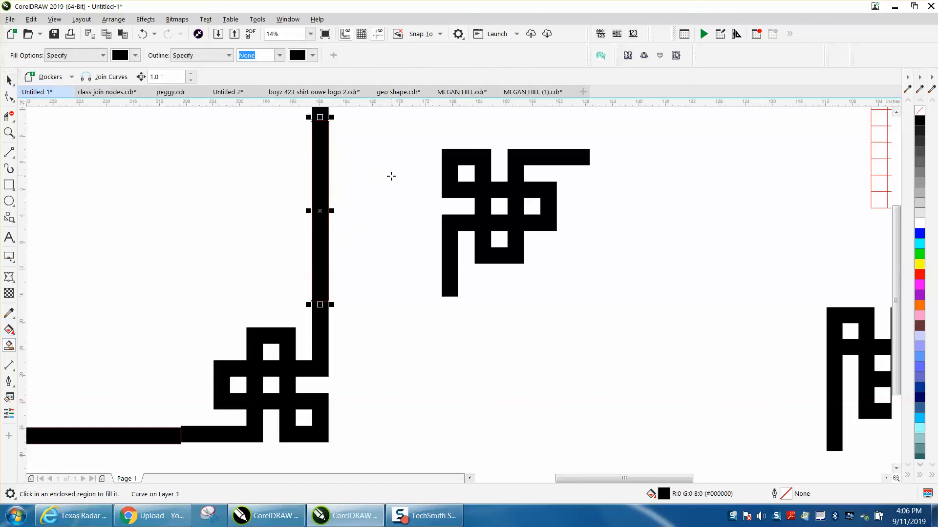
{"action": "scroll", "coordinate": [391, 177], "scroll_direction": "down", "scroll_amount": 4}
{"action": "key", "text": "space"}
{"action": "left_click_drag", "start_coordinate": [161, 115], "coordinate": [394, 274]}
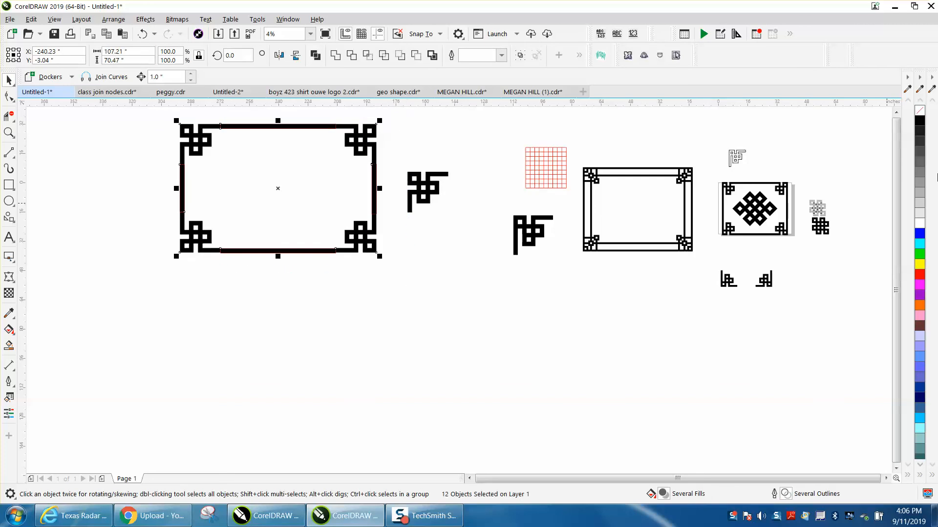
{"action": "right_click", "coordinate": [920, 113]}
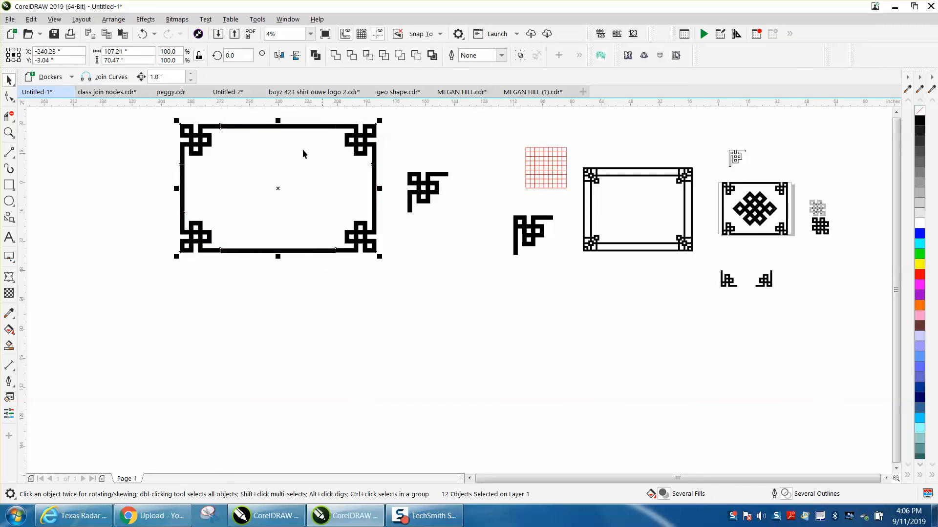
Step: Clear the selection and examine the double-line border, the finished knot border, and its upper-left corner up close
{"action": "left_click", "coordinate": [421, 134]}
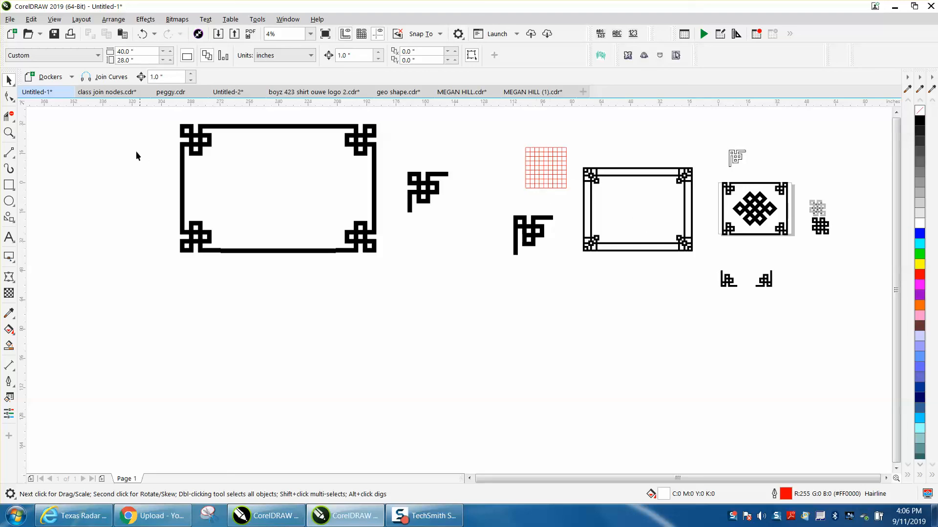
{"action": "left_click", "coordinate": [10, 132]}
{"action": "left_click_drag", "start_coordinate": [580, 160], "coordinate": [723, 267]}
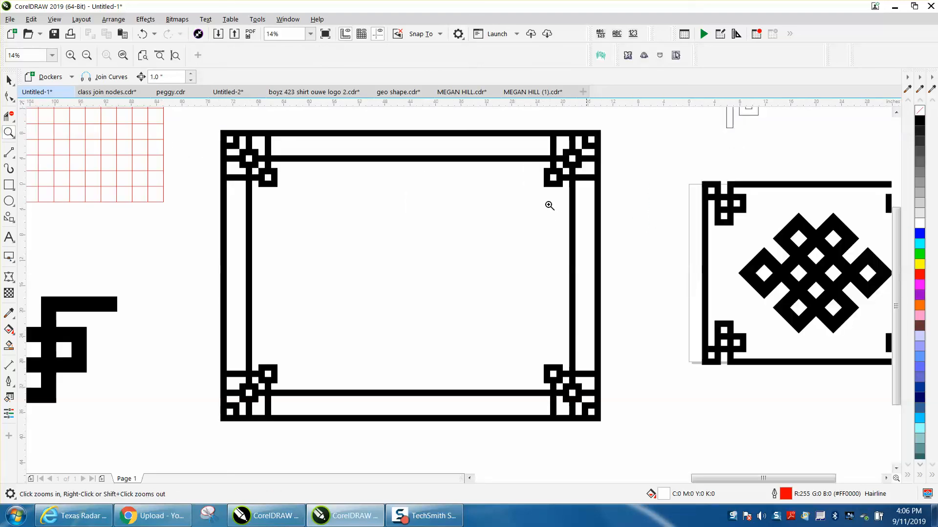
{"action": "right_click", "coordinate": [560, 235]}
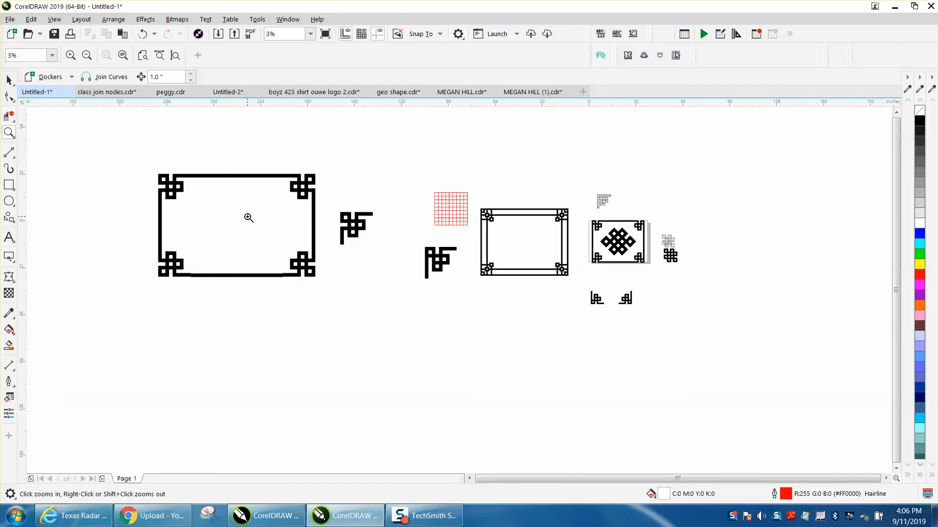
{"action": "left_click_drag", "start_coordinate": [143, 163], "coordinate": [393, 302]}
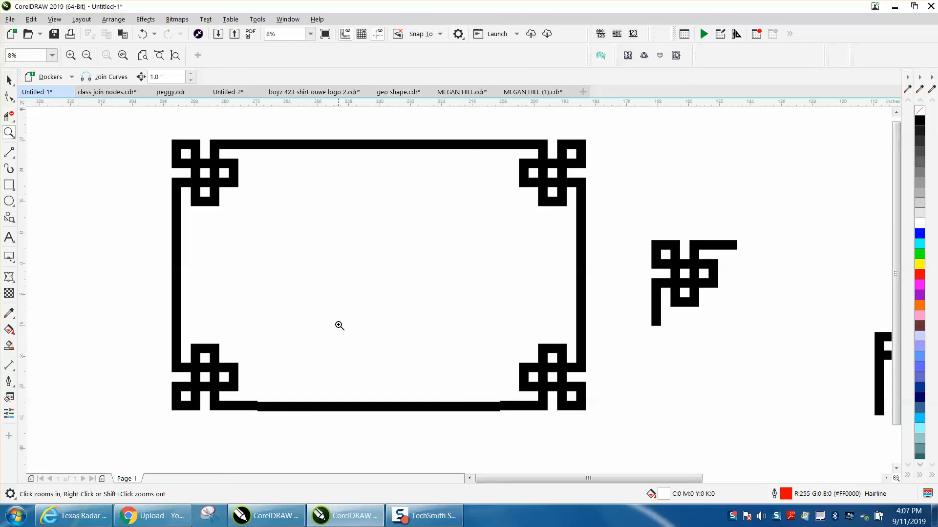
{"action": "right_click", "coordinate": [337, 318]}
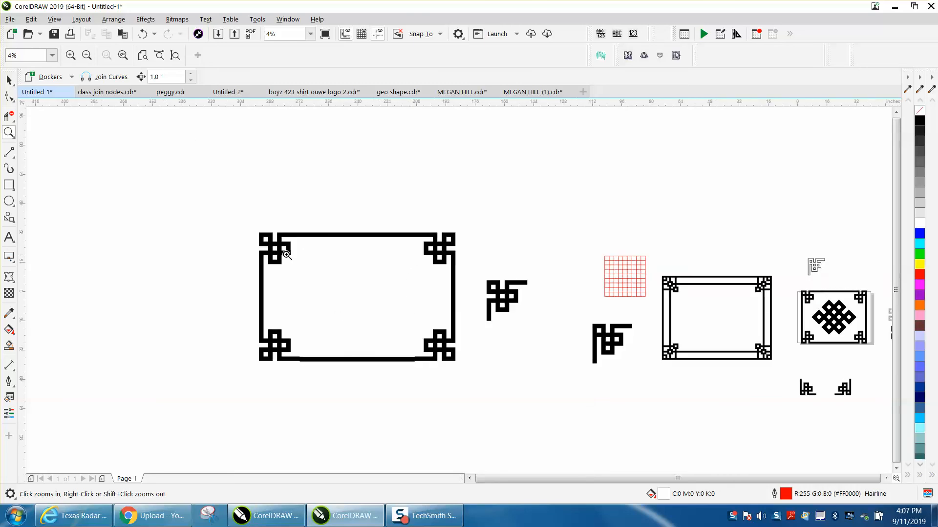
{"action": "left_click_drag", "start_coordinate": [246, 236], "coordinate": [306, 268]}
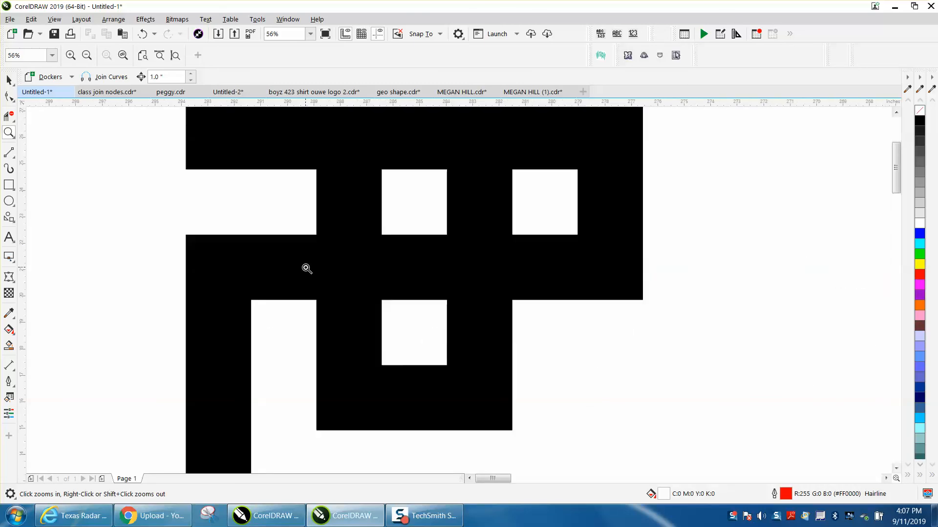